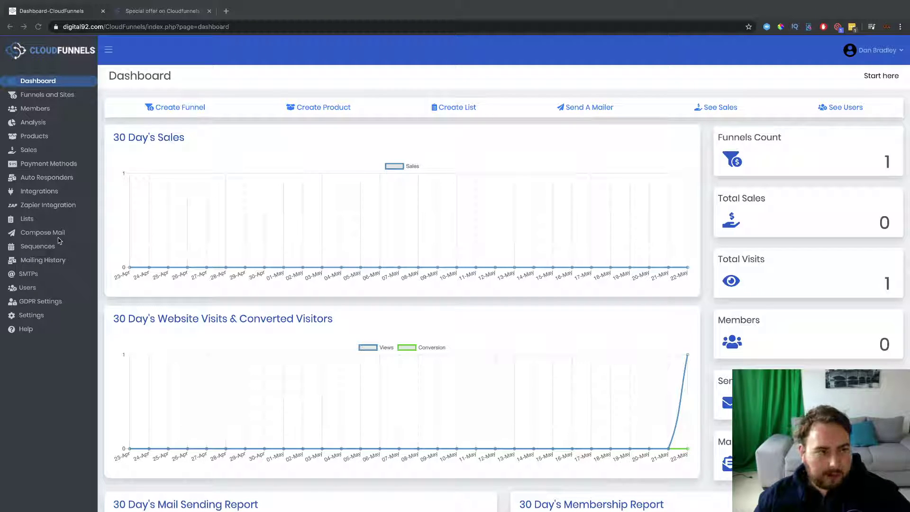
# Open the Funnels and Sites list and browse the new-funnel types without creating one.
pyautogui.click(42, 97)
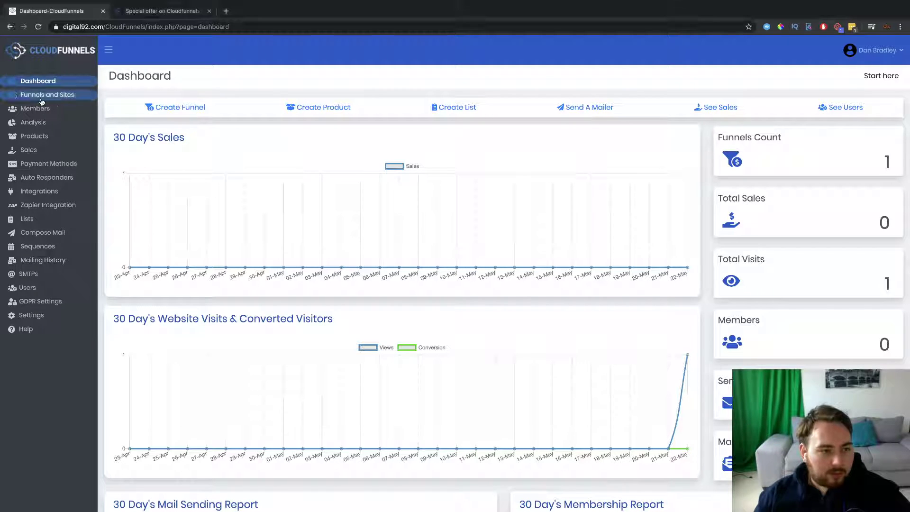
pyautogui.click(42, 98)
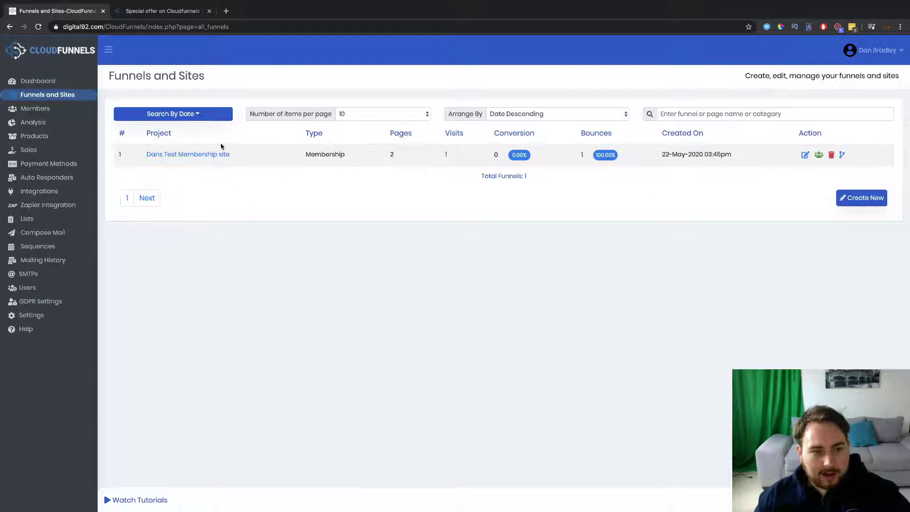
pyautogui.click(859, 199)
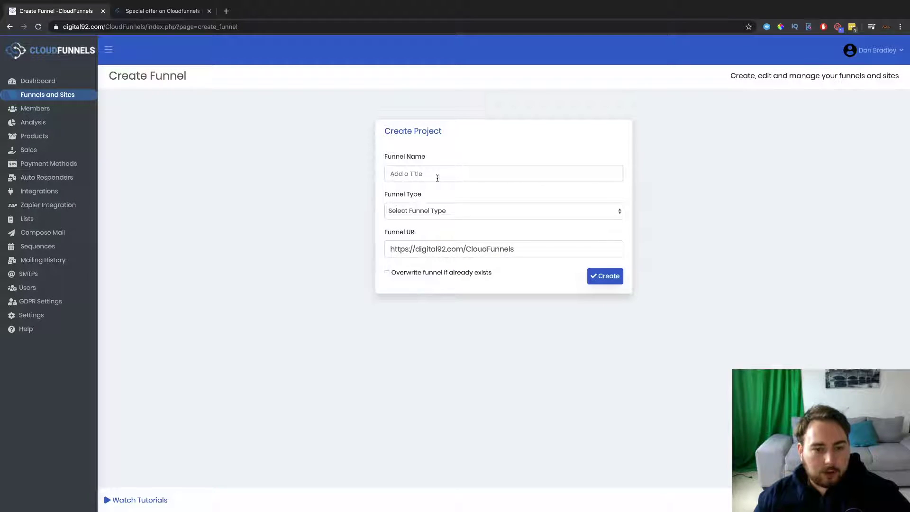
pyautogui.click(445, 214)
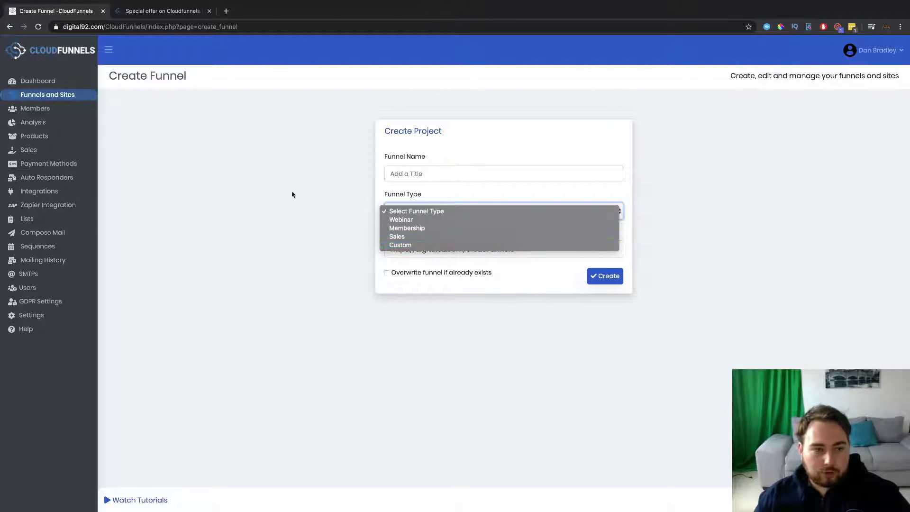
pyautogui.click(247, 176)
# Preview the membership site's live Sign Up page in a new tab, then return to the funnels list.
pyautogui.click(39, 97)
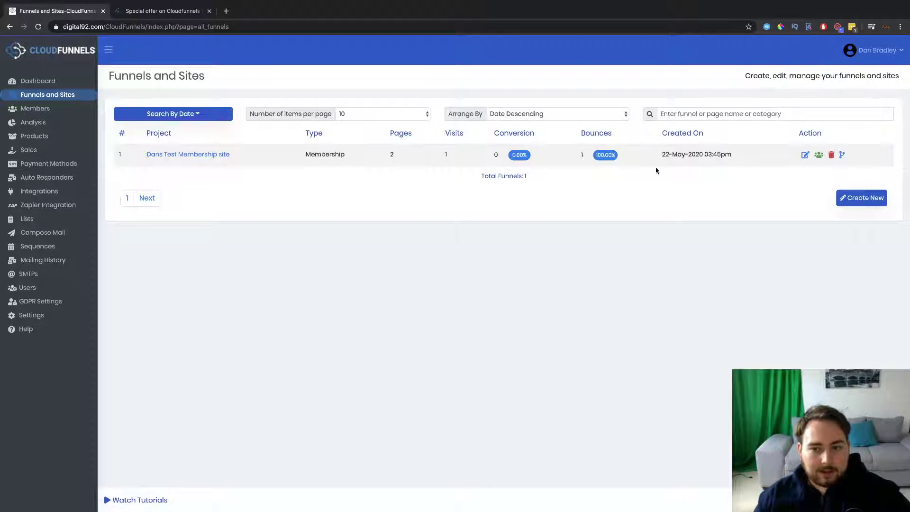
pyautogui.click(196, 154)
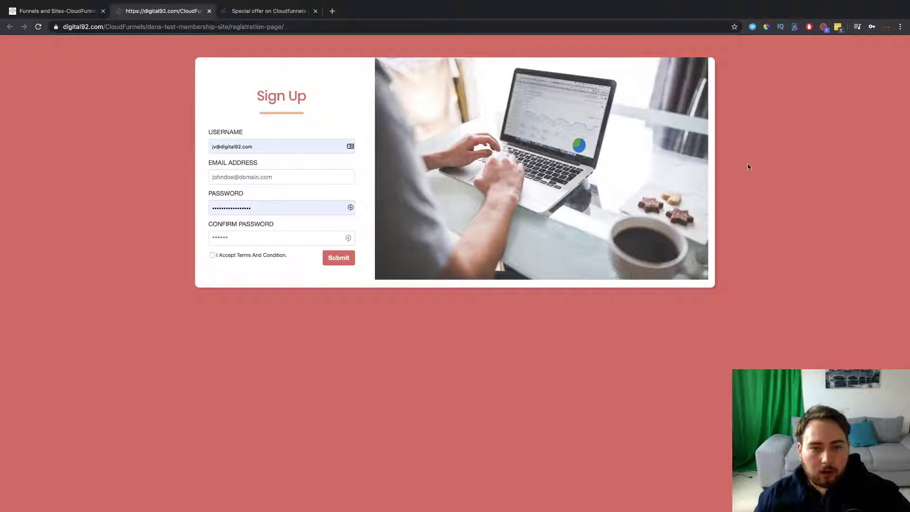
pyautogui.click(43, 14)
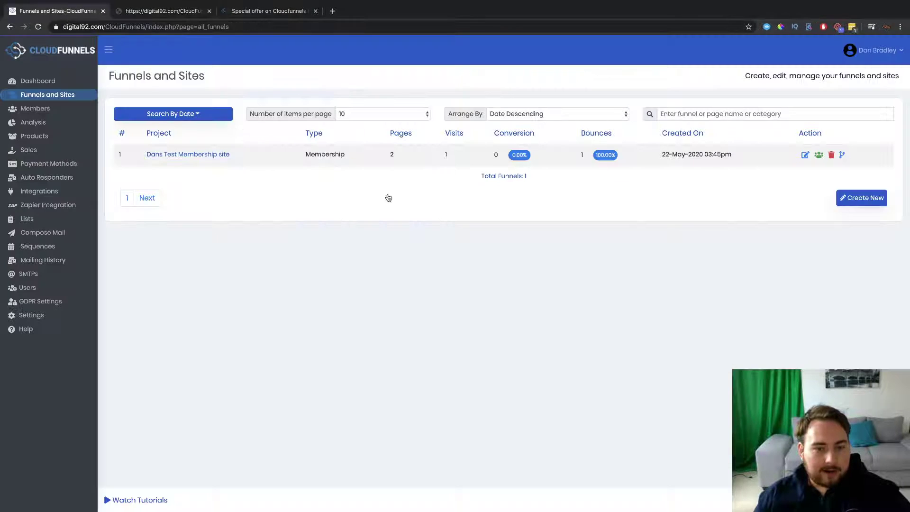
pyautogui.click(804, 155)
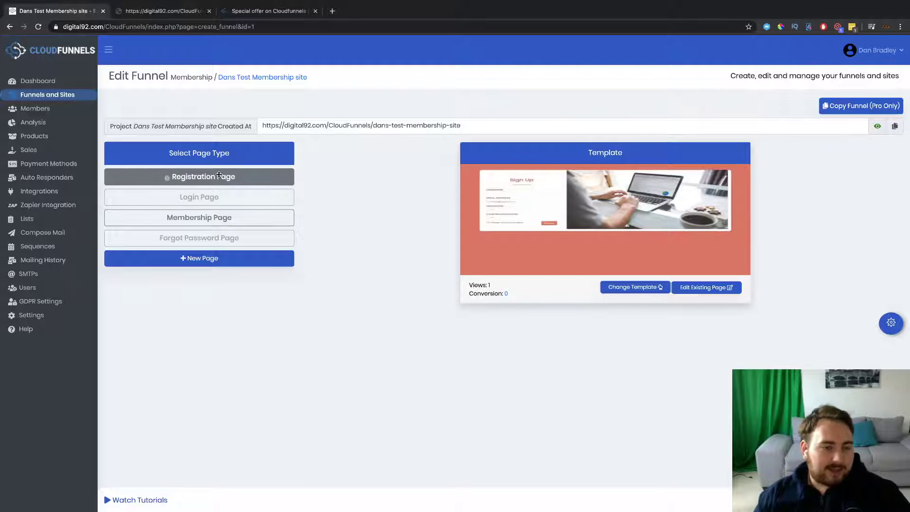
pyautogui.click(145, 18)
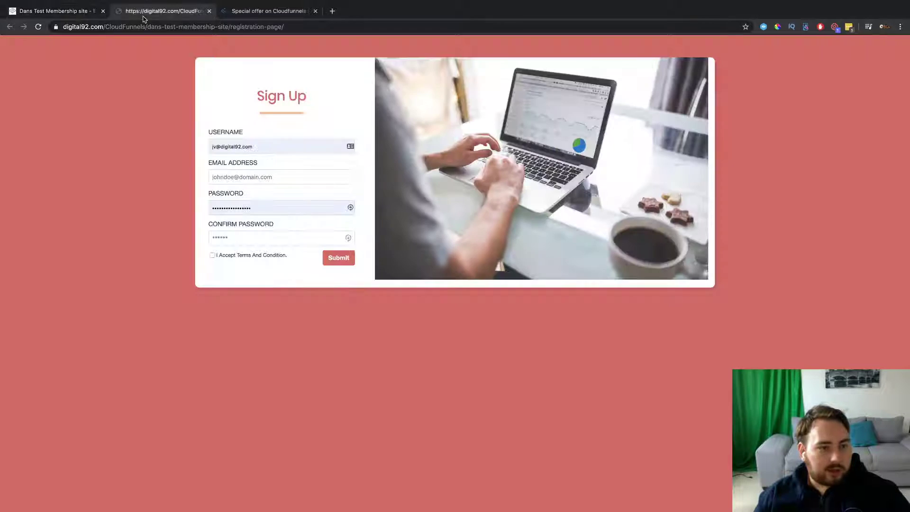
pyautogui.click(46, 14)
pyautogui.click(636, 289)
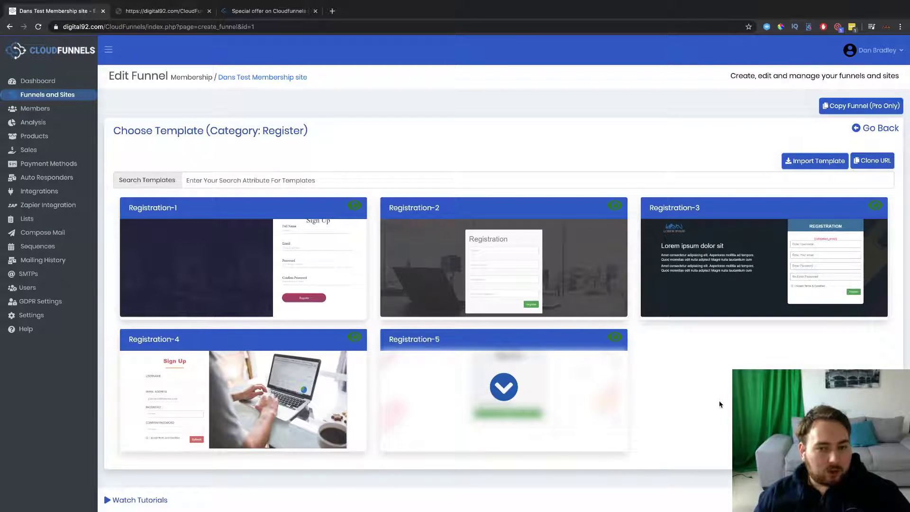
pyautogui.scroll(-1, 720, 404)
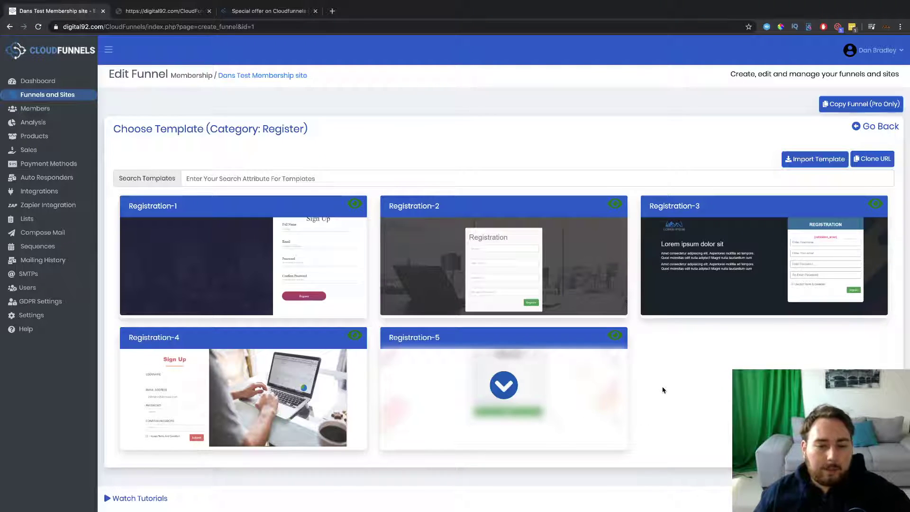
# Open the Dans Test Membership funnel's Registration Page template in the CloudFunnels Editor.
pyautogui.click(10, 26)
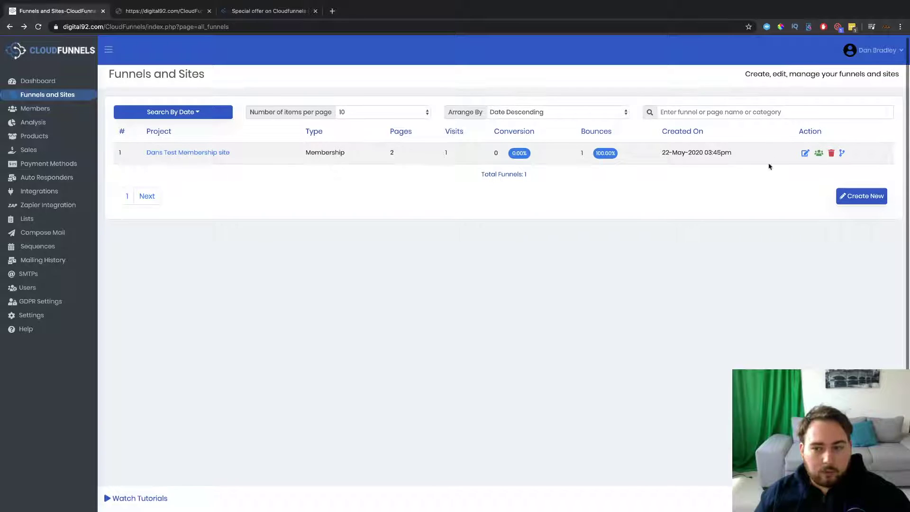
pyautogui.click(805, 153)
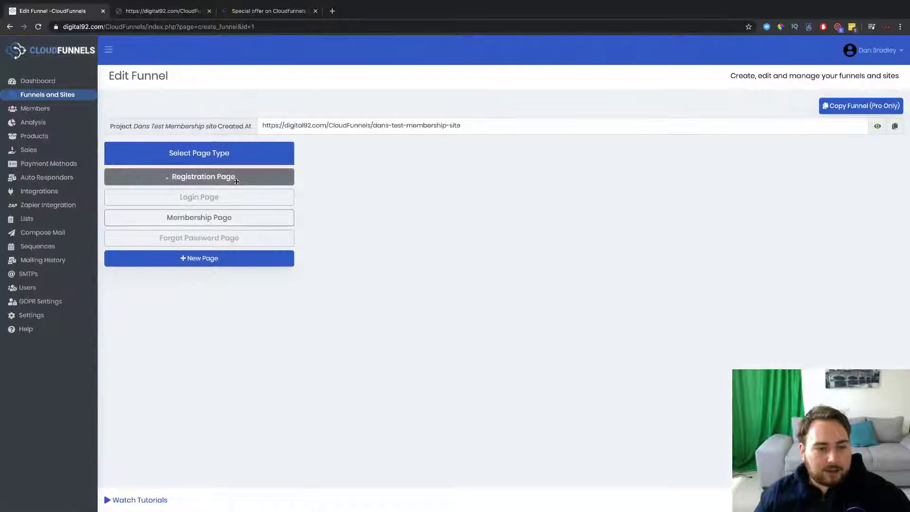
pyautogui.click(236, 181)
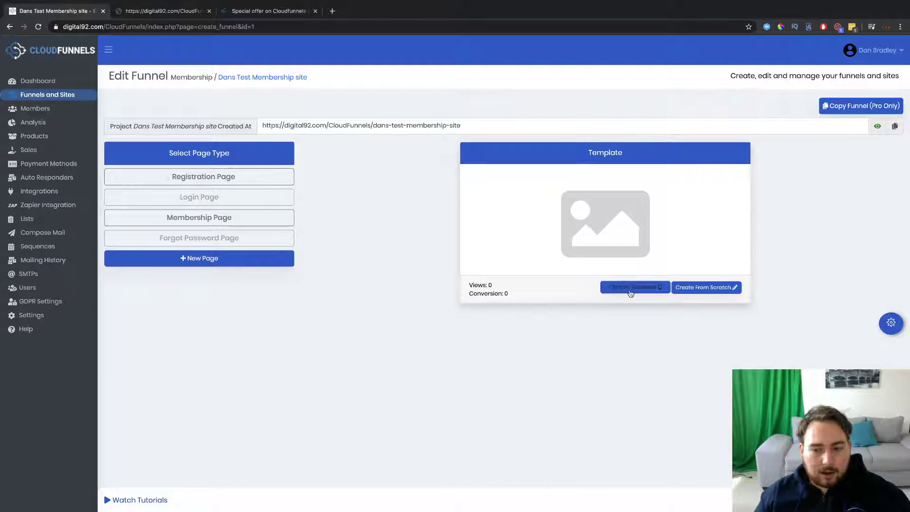
pyautogui.click(716, 288)
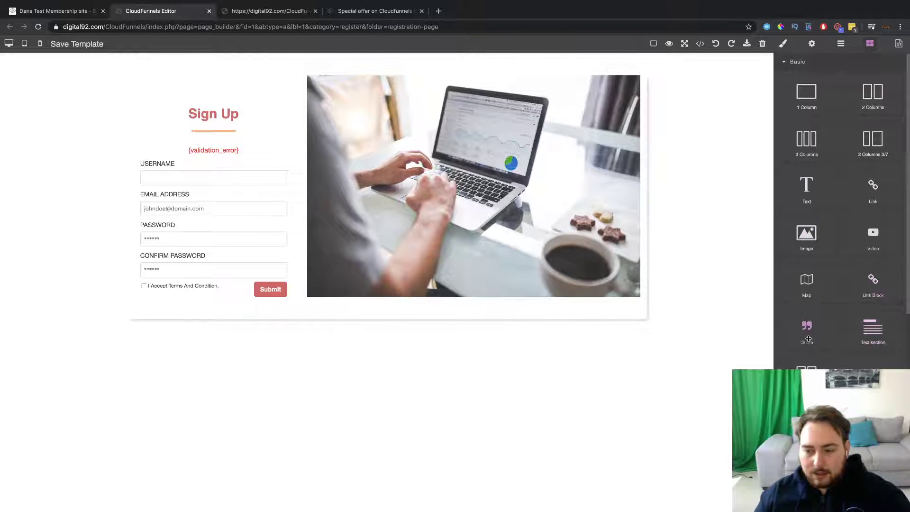
pyautogui.scroll(-10, 809, 339)
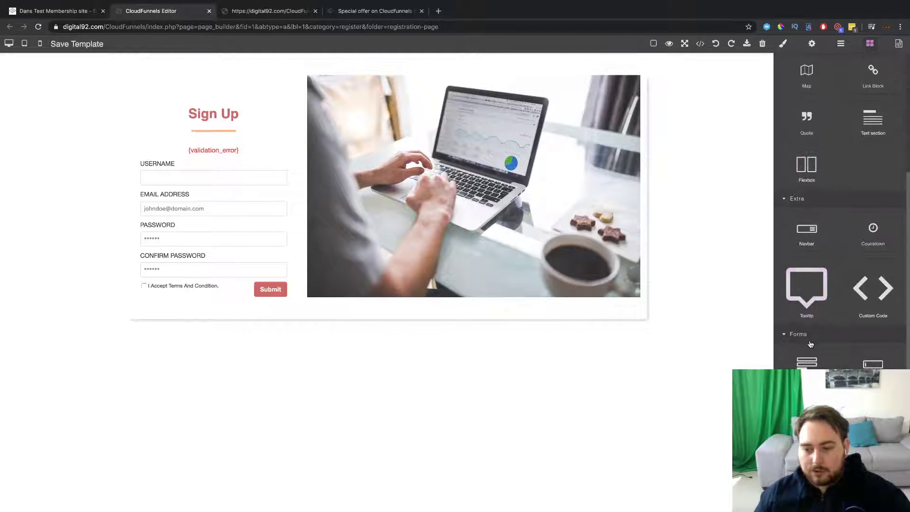
pyautogui.scroll(10, 810, 341)
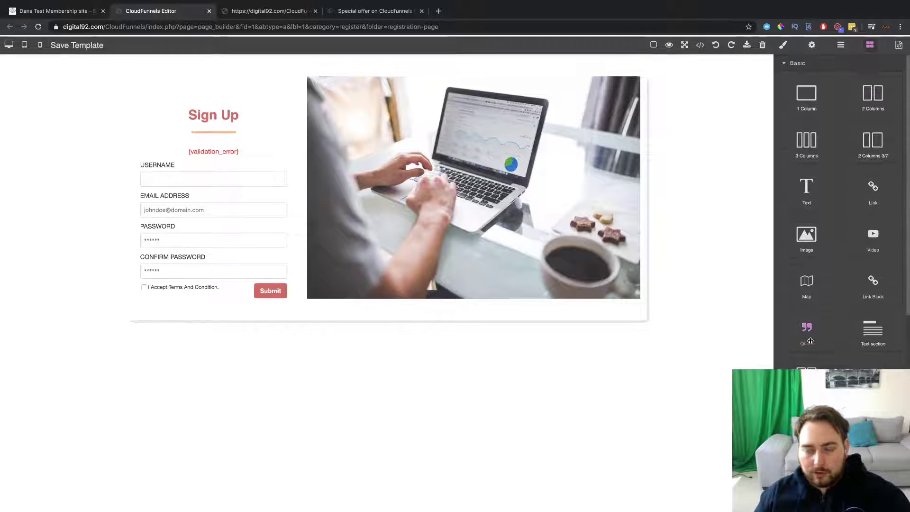
# Change the heading to 'Sign Up For An Account', save the template, and reload the live page.
pyautogui.doubleClick(238, 117)
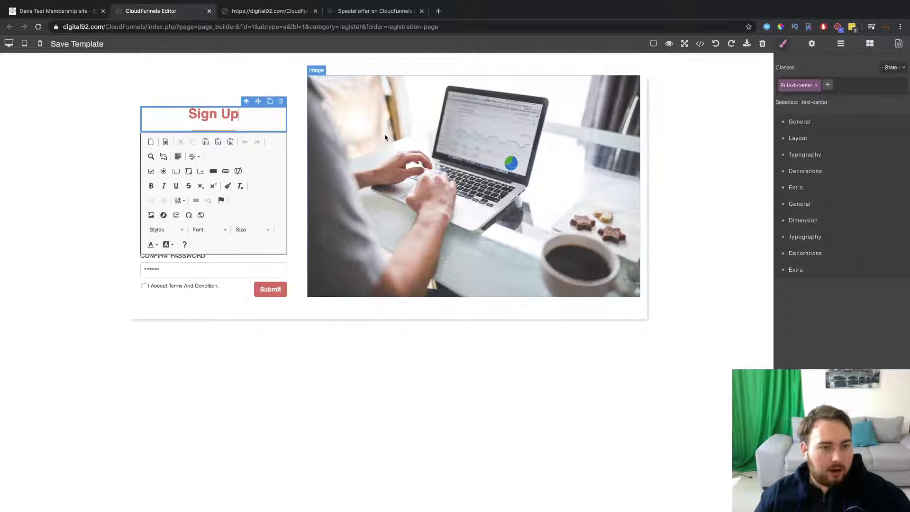
pyautogui.write('For')
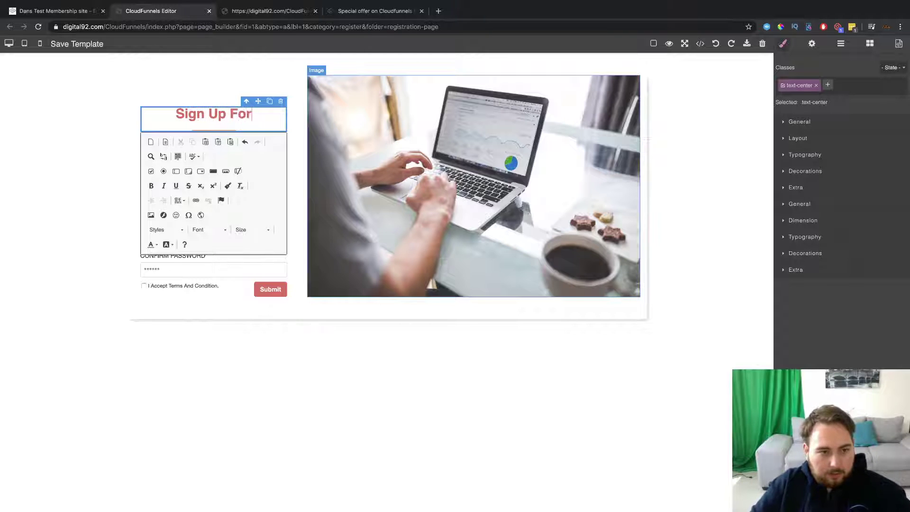
pyautogui.write(' An Account')
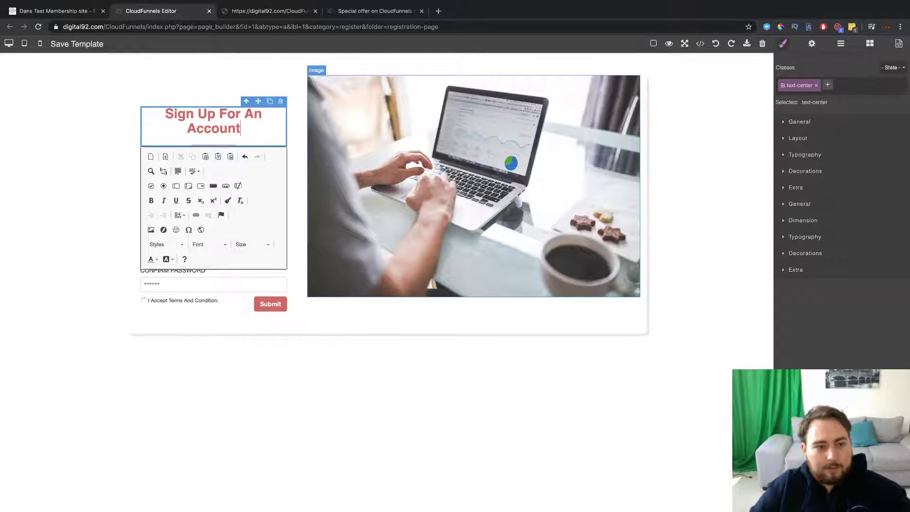
pyautogui.click(469, 372)
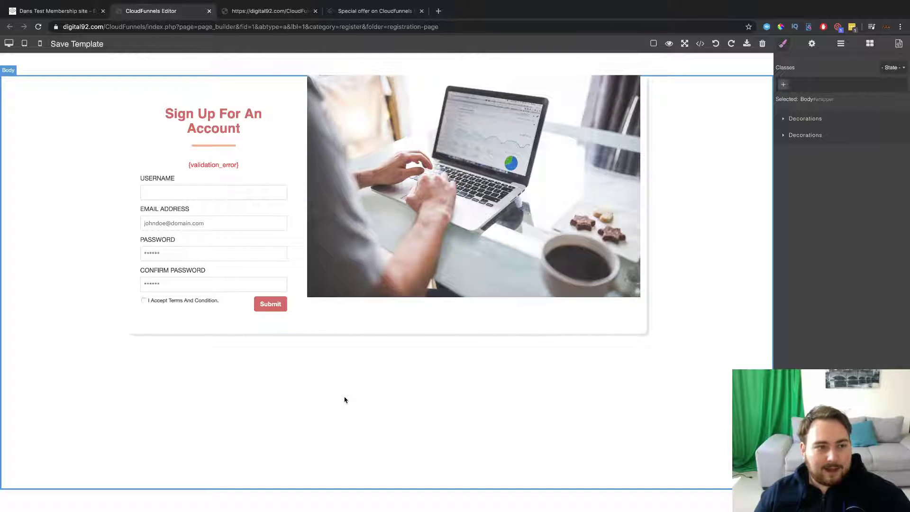
pyautogui.click(71, 45)
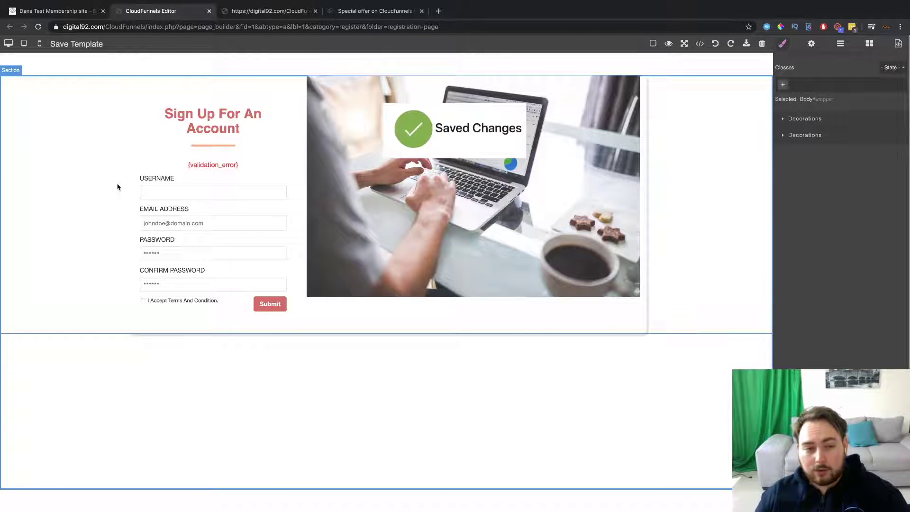
pyautogui.click(268, 11)
pyautogui.click(41, 29)
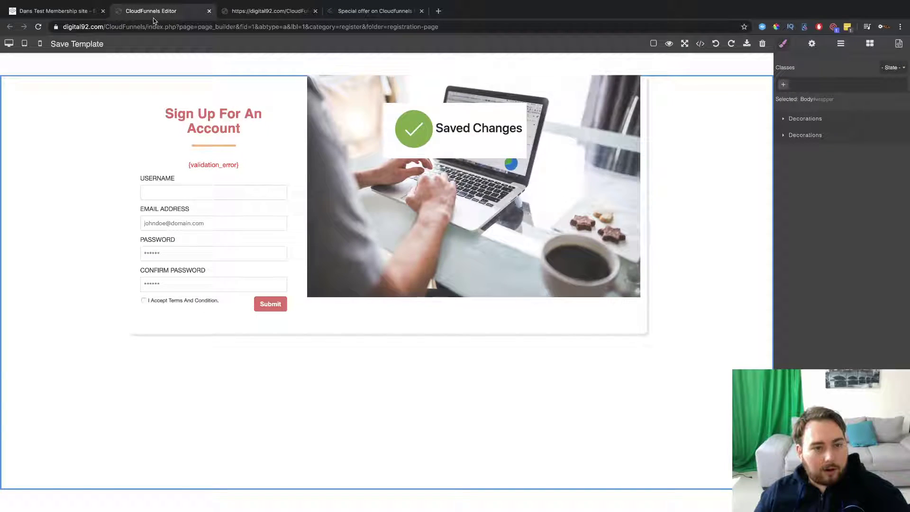
pyautogui.click(154, 14)
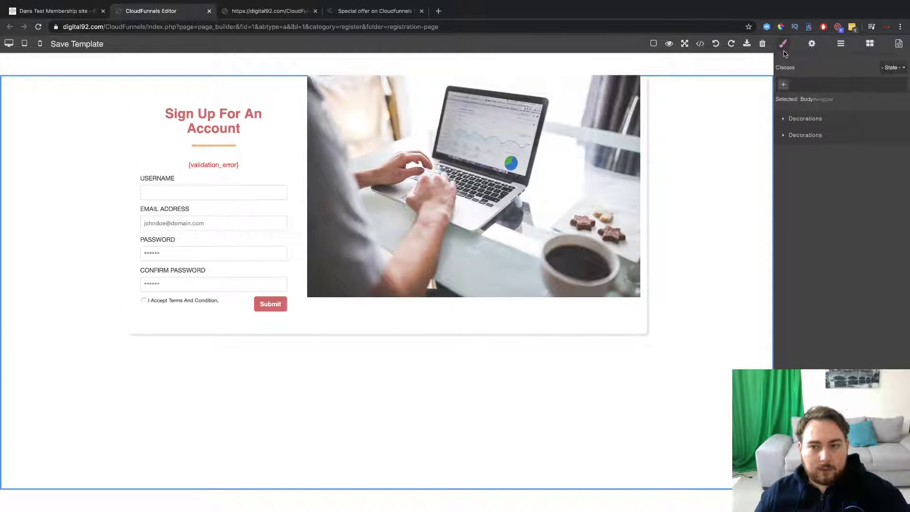
pyautogui.click(24, 44)
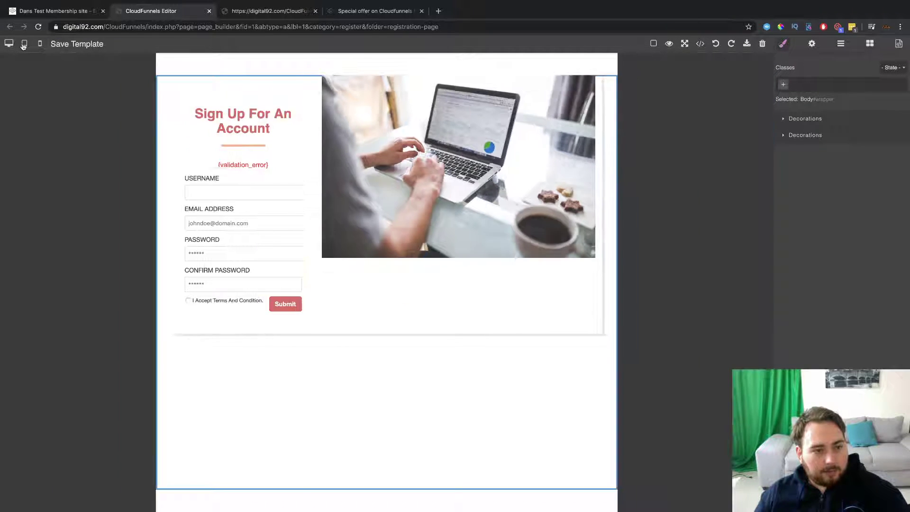
pyautogui.click(38, 45)
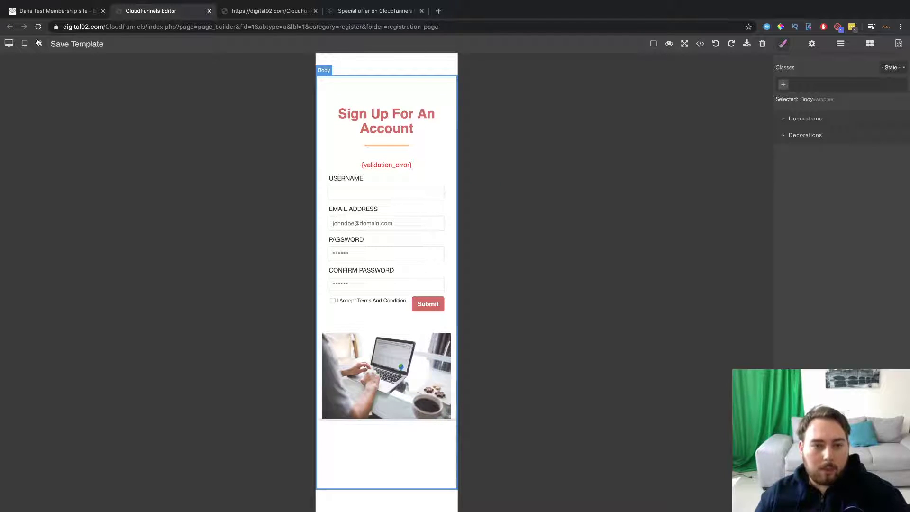
pyautogui.click(9, 44)
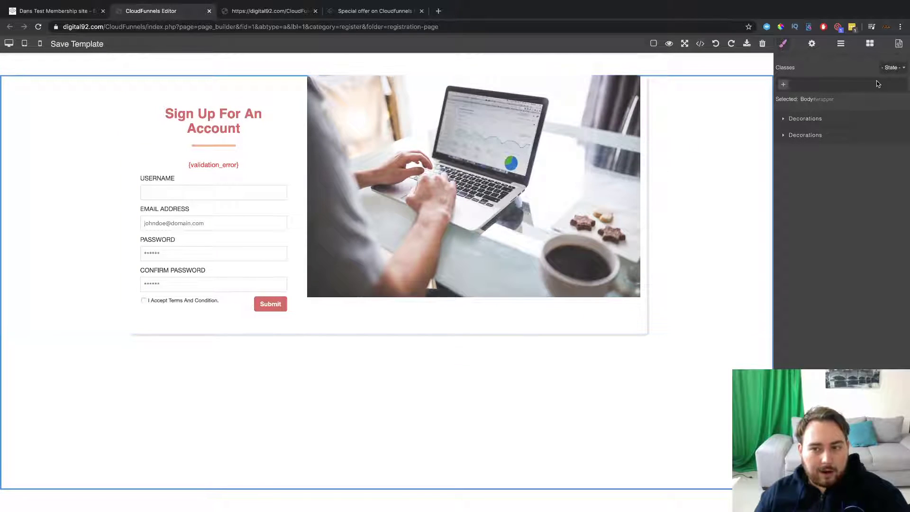
# Apply the Login-1 Sign In template to the Login Page and open it in the editor.
pyautogui.click(210, 10)
pyautogui.click(56, 10)
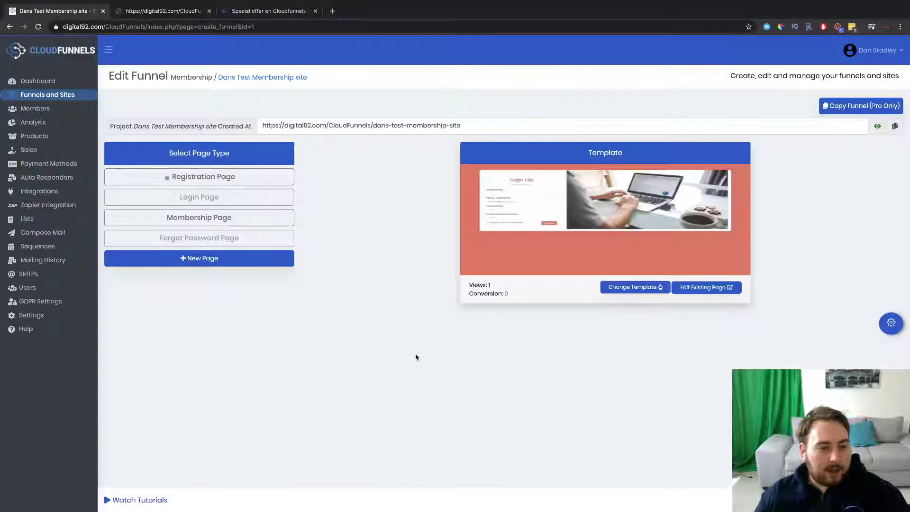
pyautogui.click(213, 197)
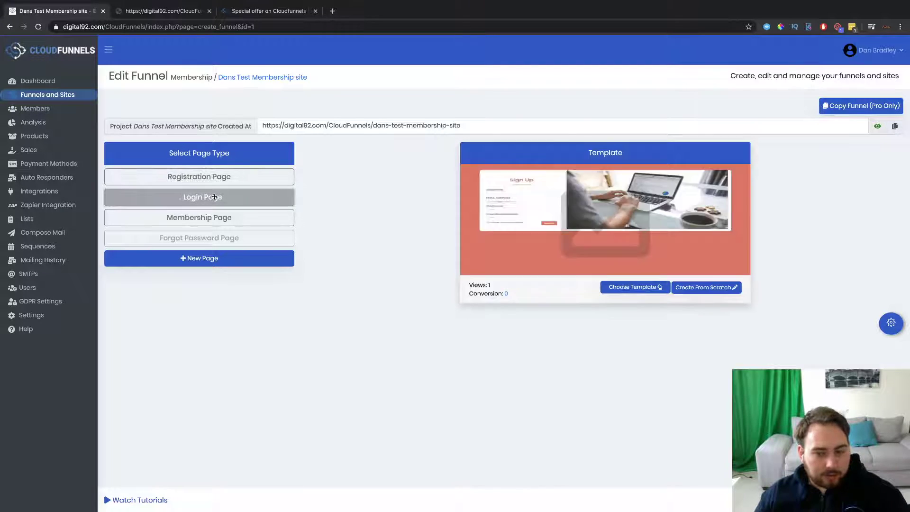
pyautogui.click(624, 289)
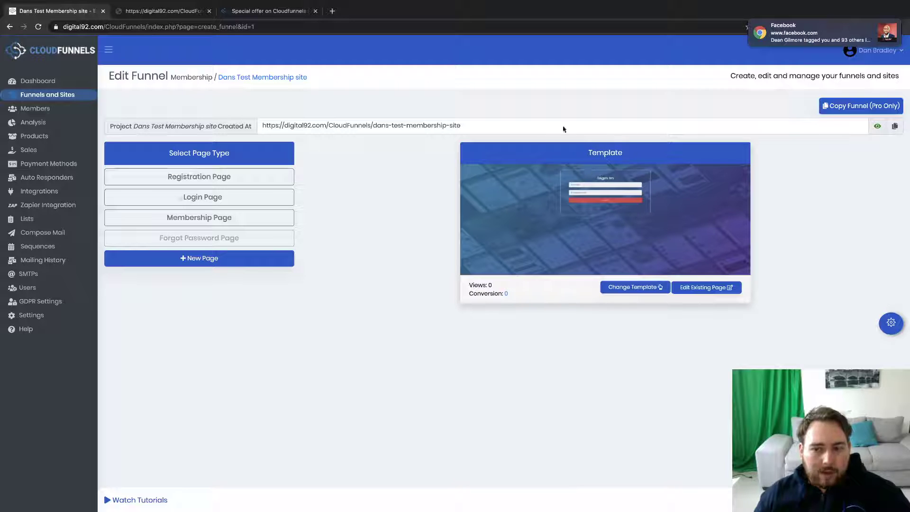
pyautogui.click(706, 289)
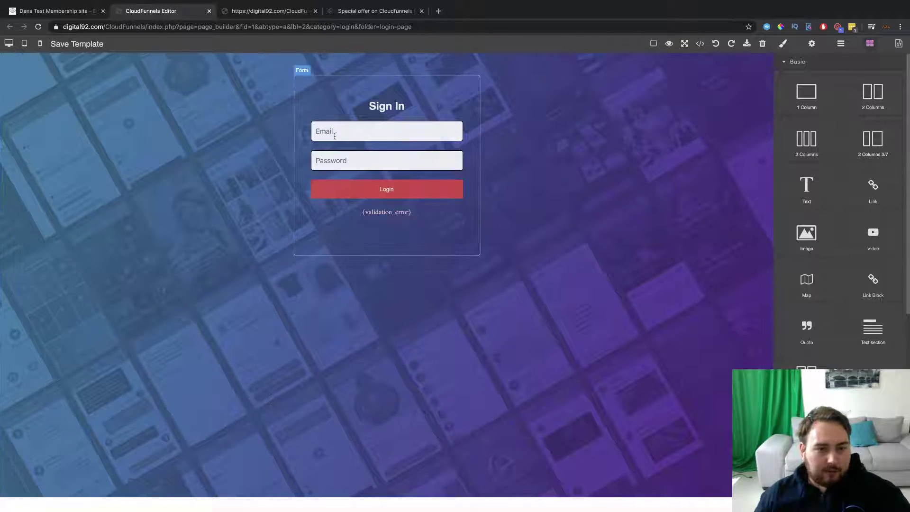
# Add 'Dans Membership' above the Sign In heading on the login page.
pyautogui.doubleClick(368, 101)
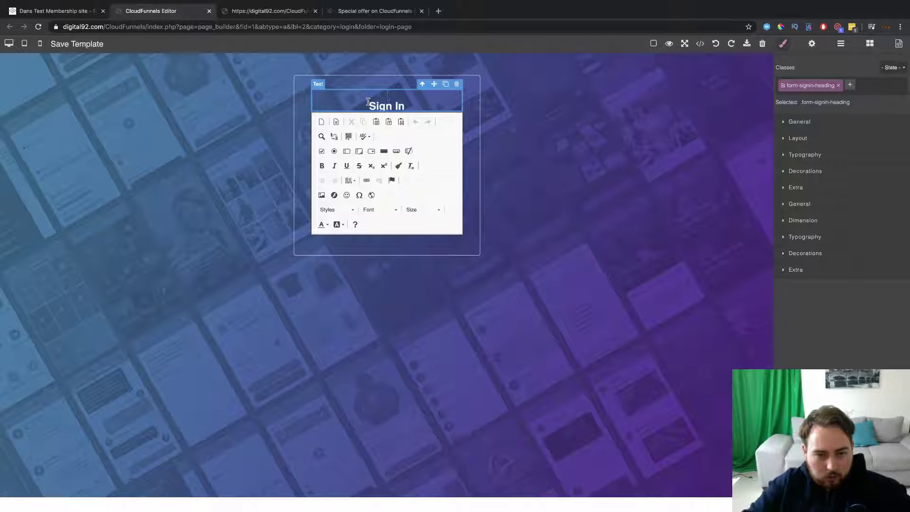
pyautogui.write('Dans Members')
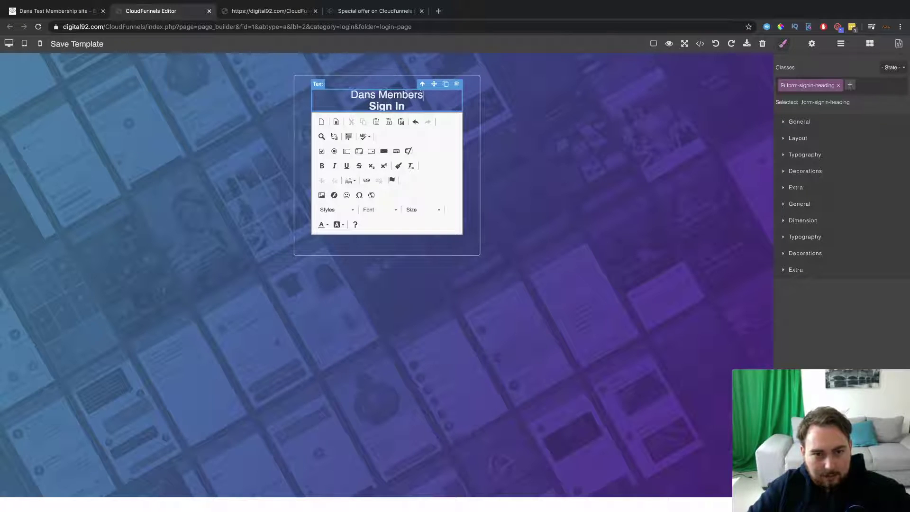
pyautogui.write('hip')
pyautogui.click(689, 277)
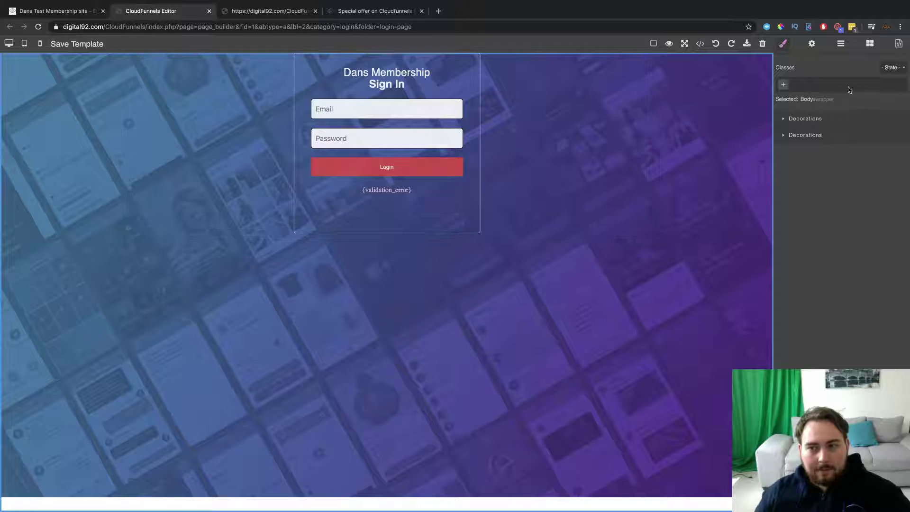
# Browse the available blocks and check the login page in phone and desktop previews.
pyautogui.click(872, 43)
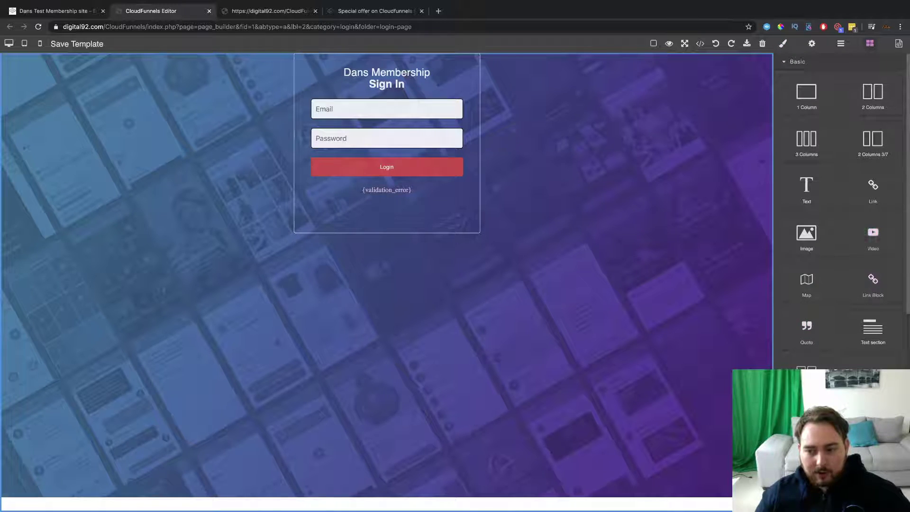
pyautogui.scroll(-1, 875, 235)
pyautogui.scroll(-3, 839, 284)
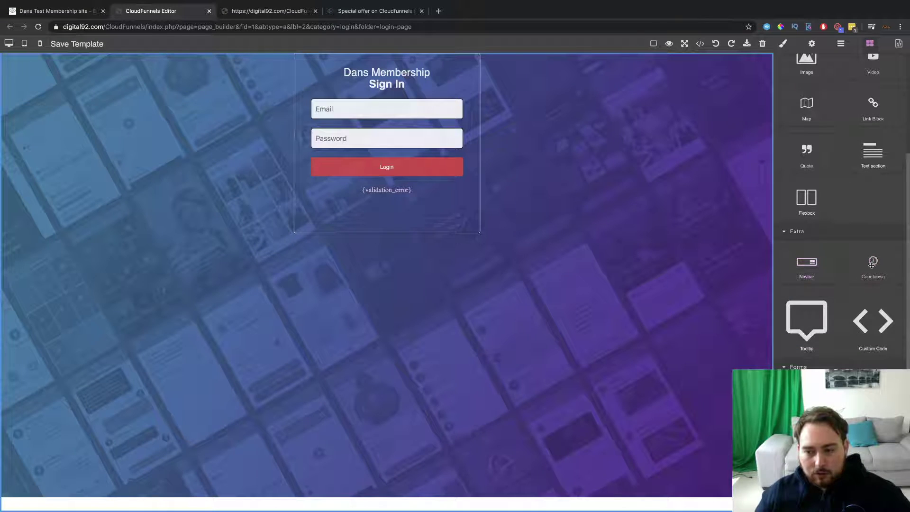
pyautogui.scroll(-4, 808, 321)
pyautogui.scroll(7, 839, 351)
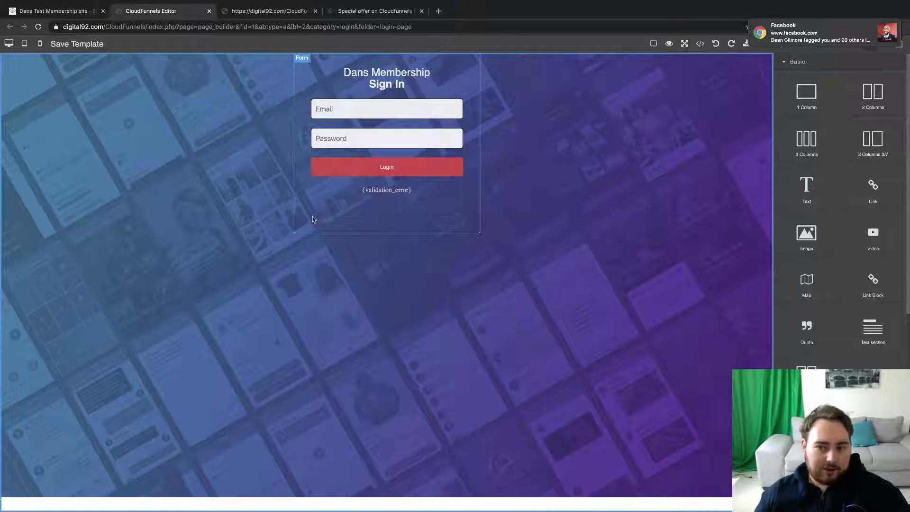
pyautogui.click(40, 44)
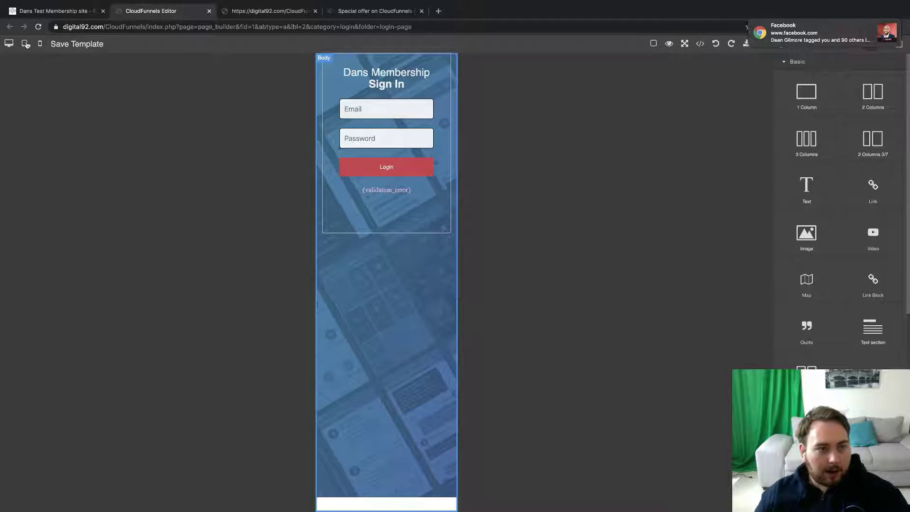
pyautogui.click(25, 44)
pyautogui.click(8, 44)
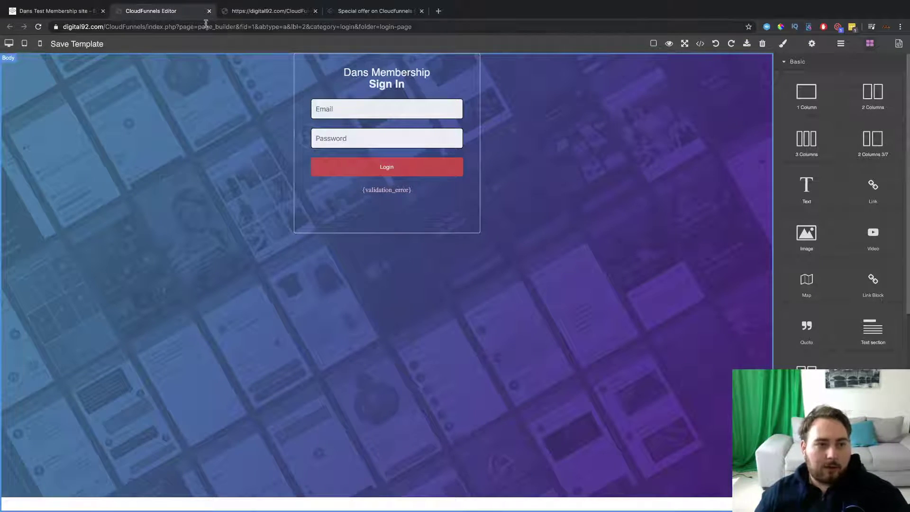
# Save the login page and pick a training template for the Membership Page.
pyautogui.click(99, 43)
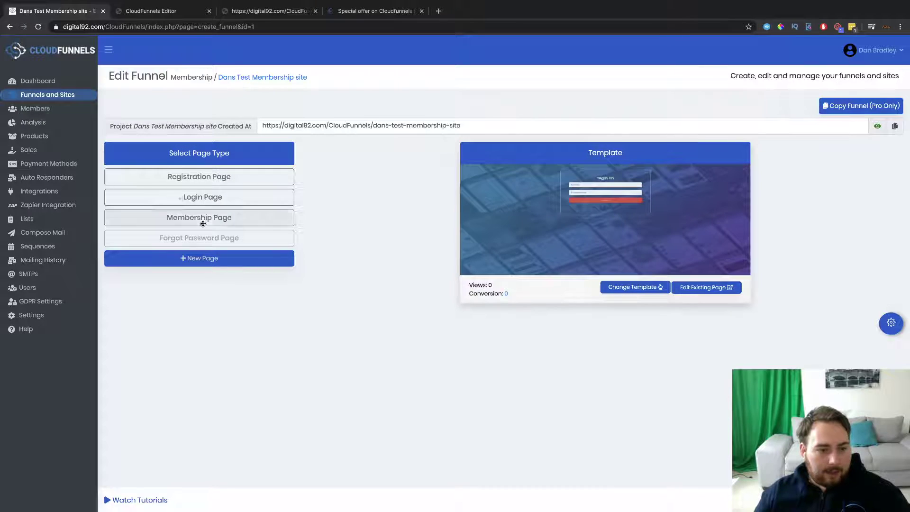
pyautogui.click(209, 219)
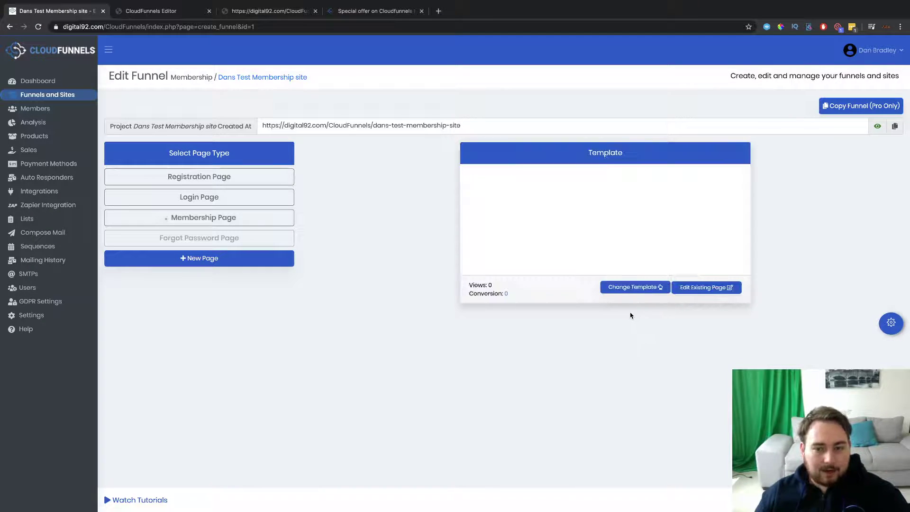
pyautogui.click(634, 287)
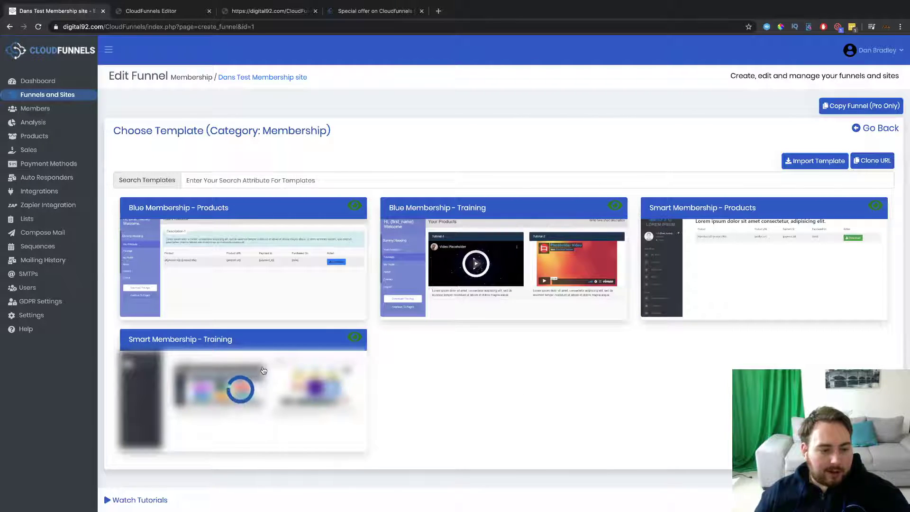
# Confirm the login page saved, close its editor, and open the membership page in the builder.
pyautogui.click(182, 13)
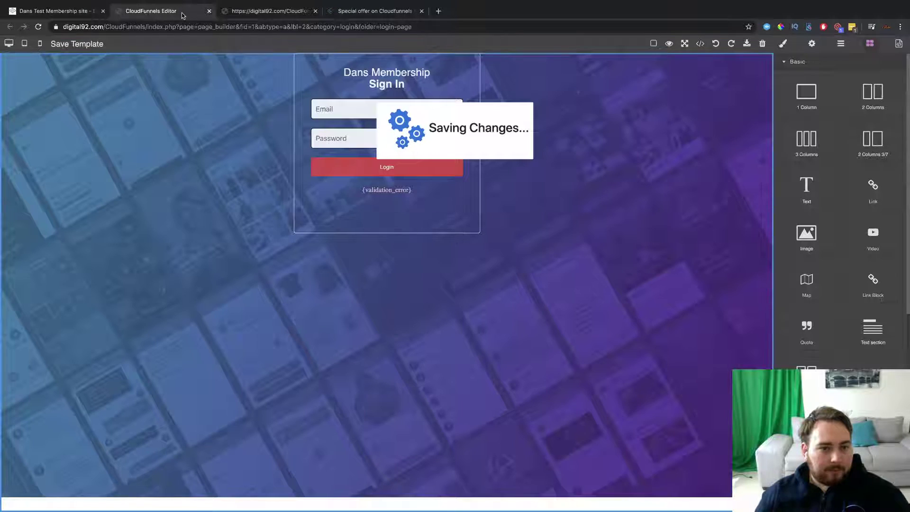
pyautogui.click(208, 11)
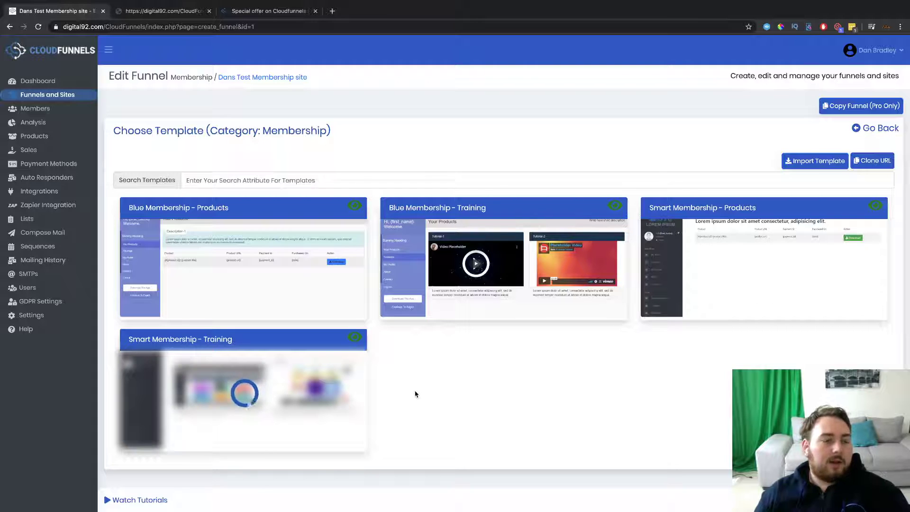
pyautogui.moveTo(267, 238)
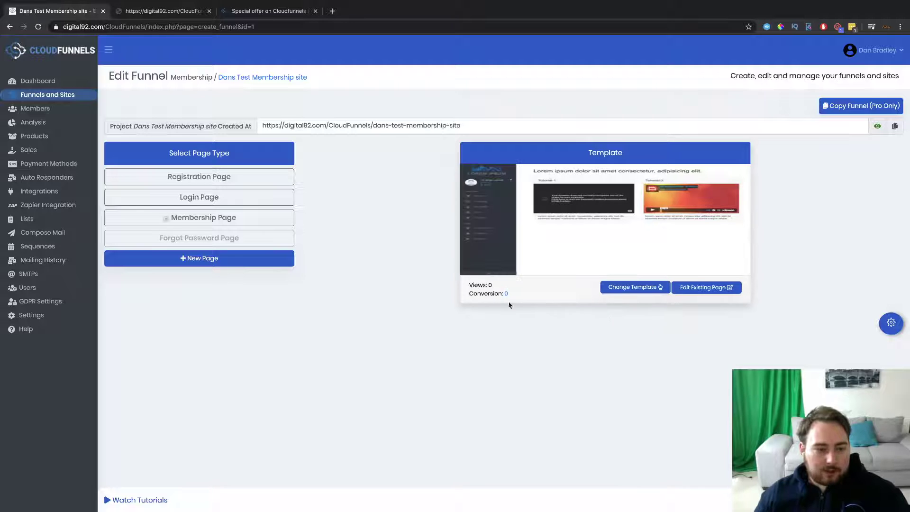
pyautogui.click(707, 287)
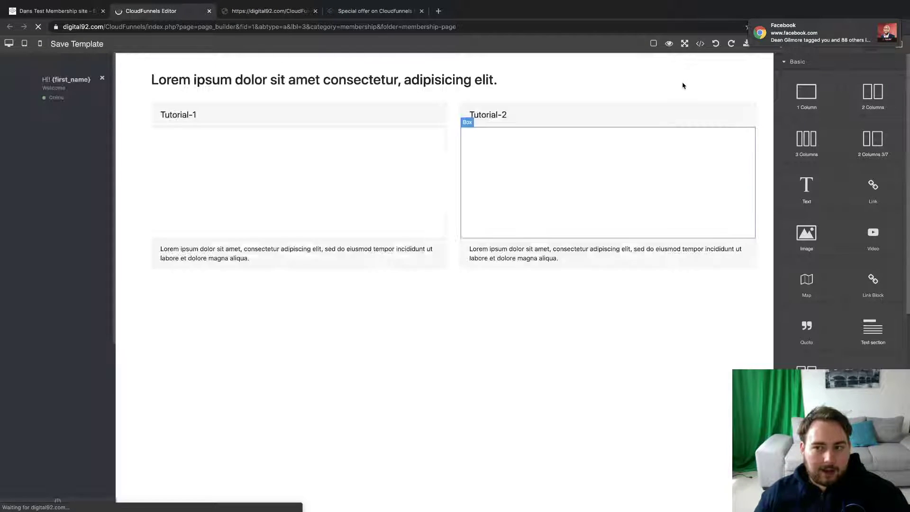
# Replace the page's main placeholder heading with 'Membership Site'.
pyautogui.click(314, 84)
pyautogui.doubleClick(314, 83)
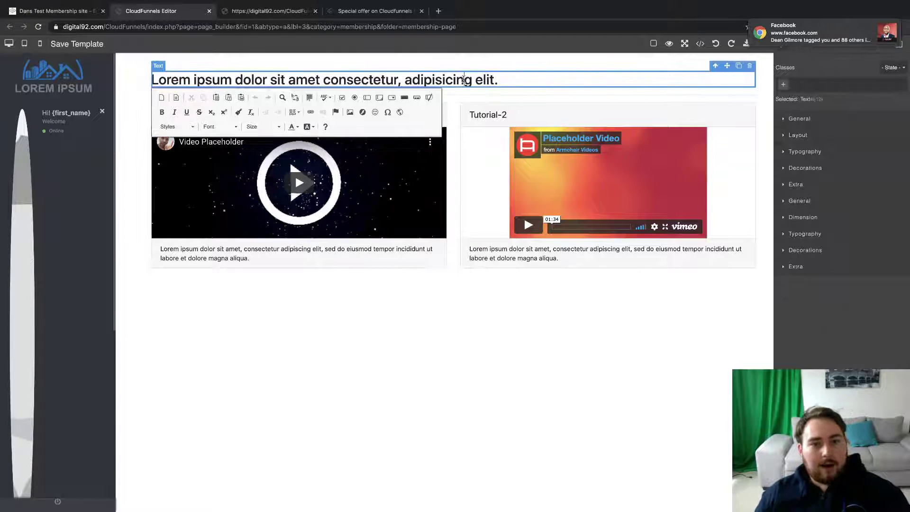
pyautogui.moveTo(504, 80); pyautogui.dragTo(95, 89)
pyautogui.press('BackSpace')
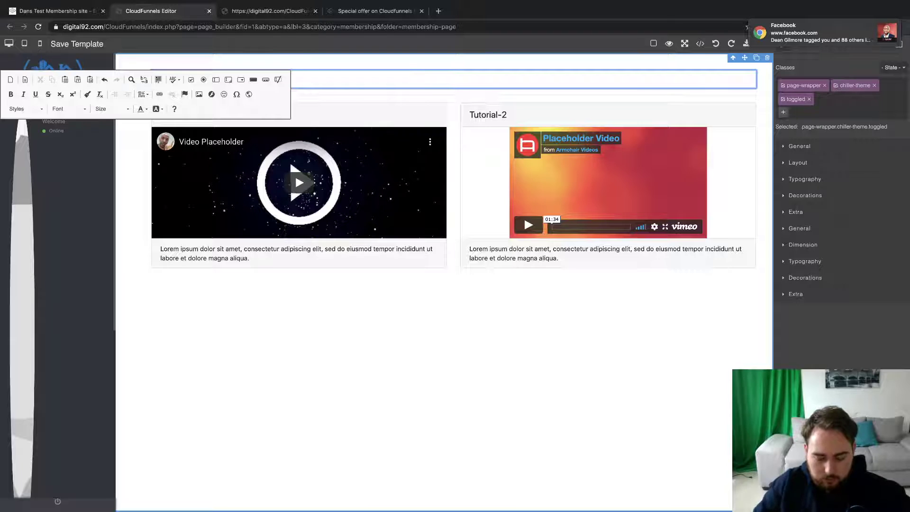
pyautogui.write('Membership S')
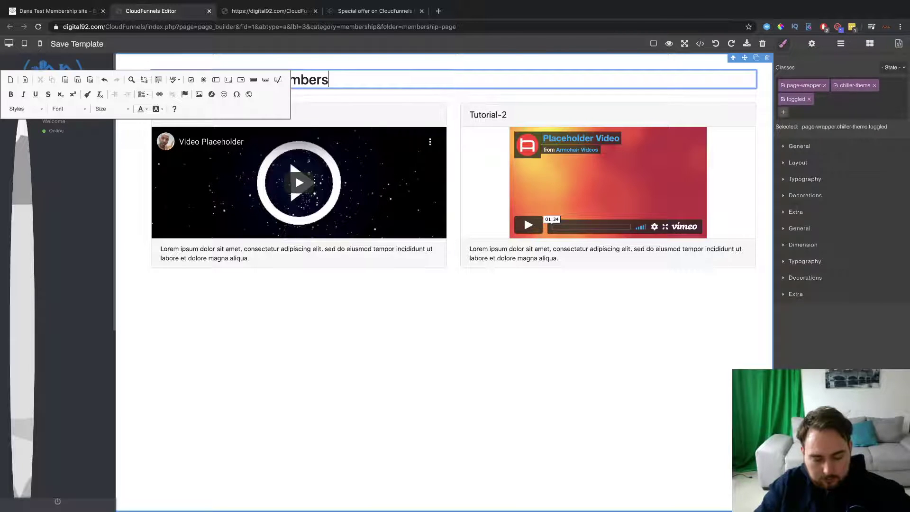
pyautogui.write('ite')
pyautogui.click(355, 326)
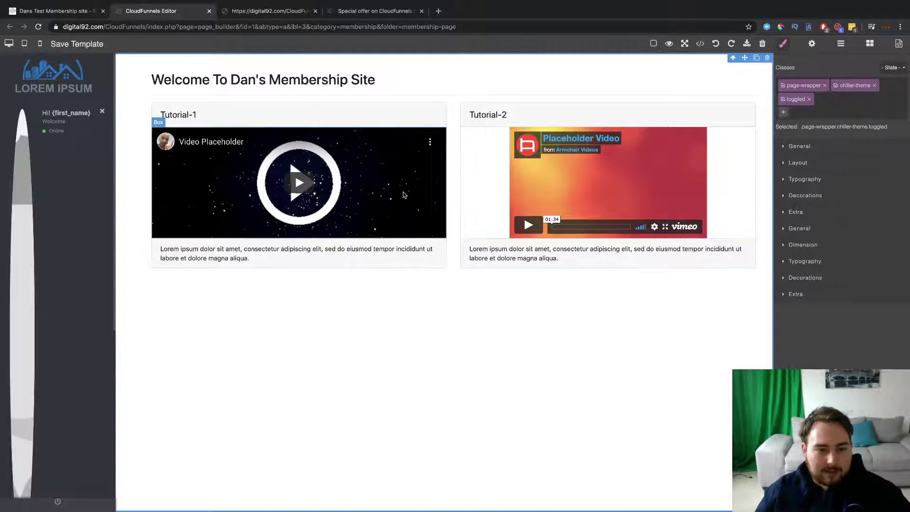
# Rename the Tutorial-1 heading to Session-1.
pyautogui.doubleClick(183, 115)
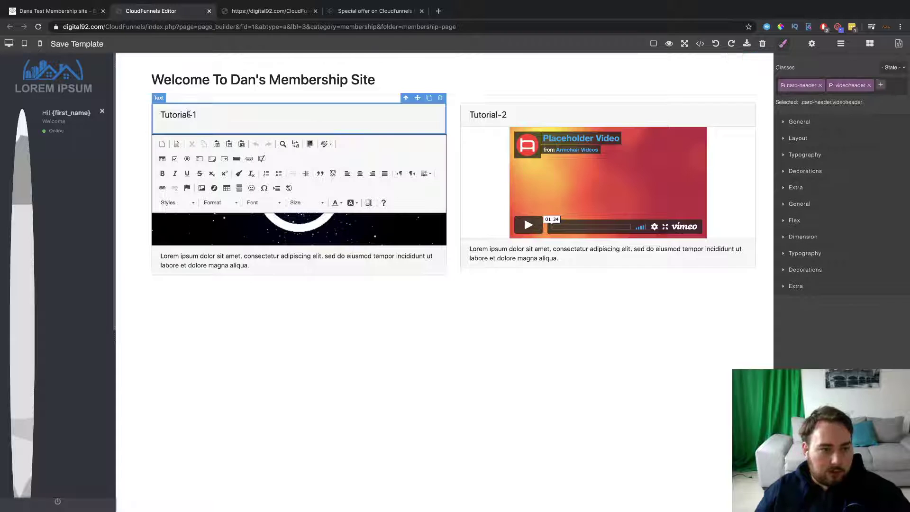
pyautogui.click(138, 112)
pyautogui.write('Session')
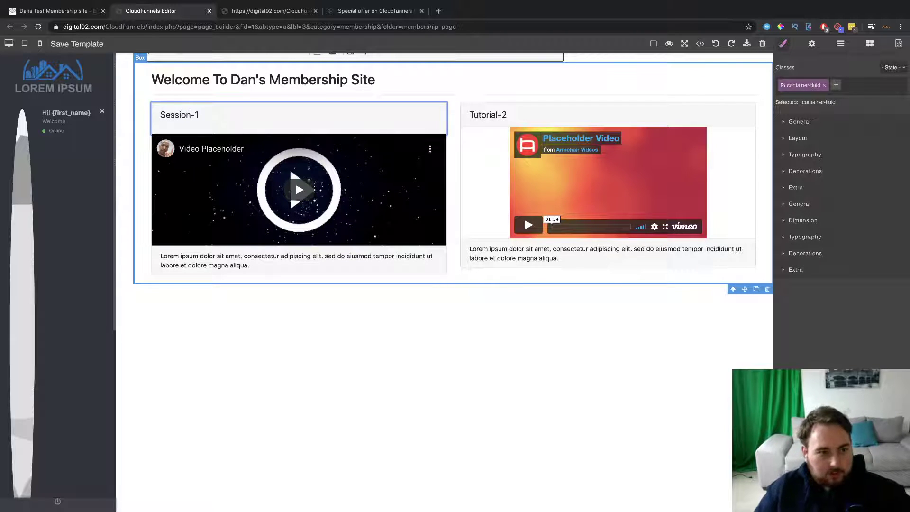
# Duplicate the Session-1 video and clear the card's placeholder paragraph.
pyautogui.click(388, 204)
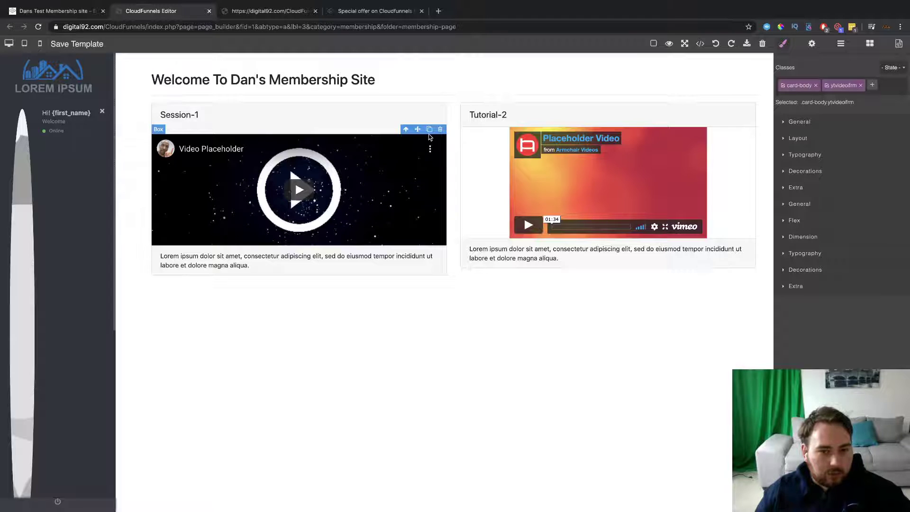
pyautogui.click(430, 130)
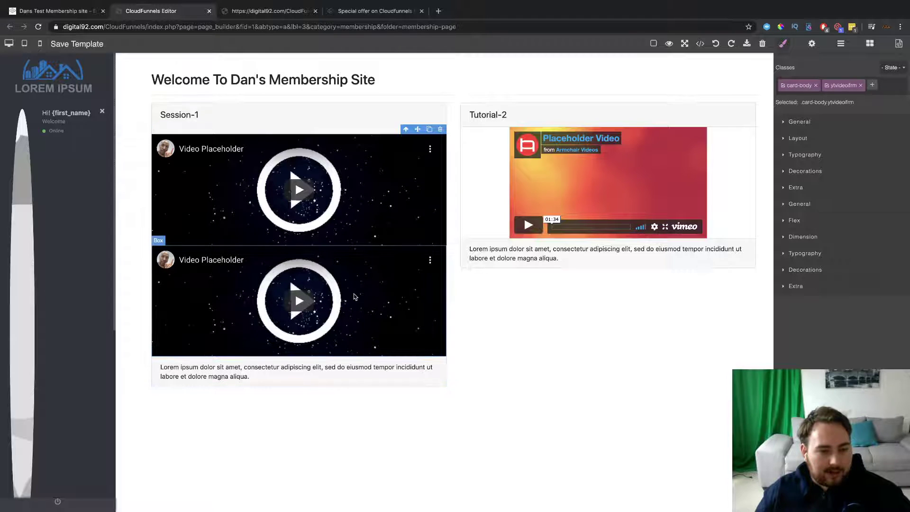
pyautogui.doubleClick(260, 379)
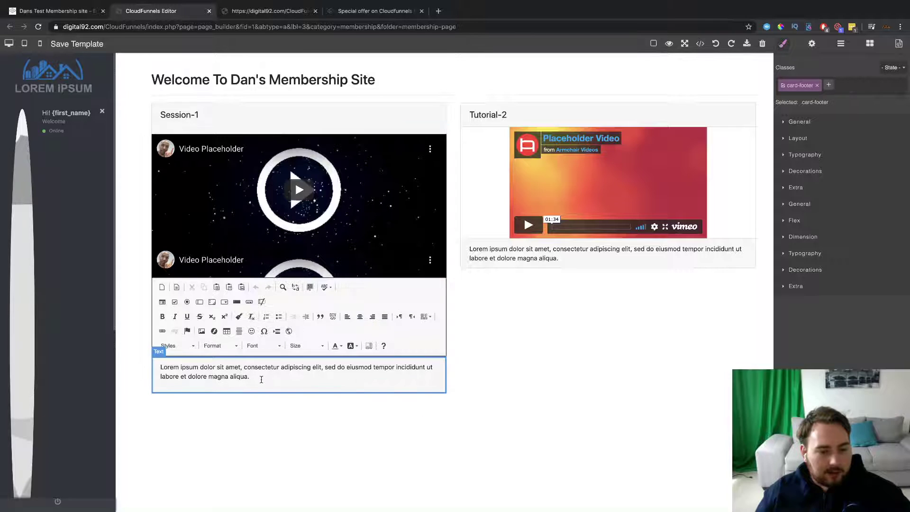
pyautogui.tripleClick(186, 374)
pyautogui.press('BackSpace')
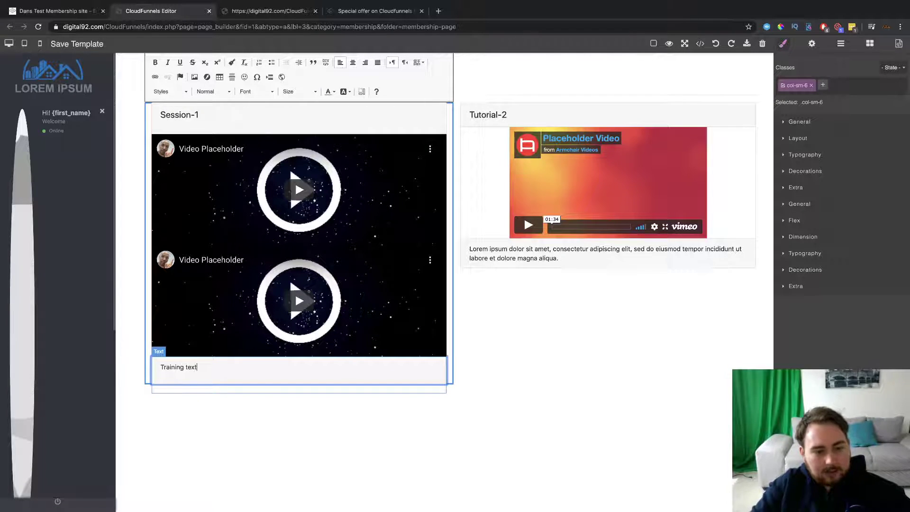
# Rename the Tutorial-2 heading to 'Session -2'.
pyautogui.click(646, 400)
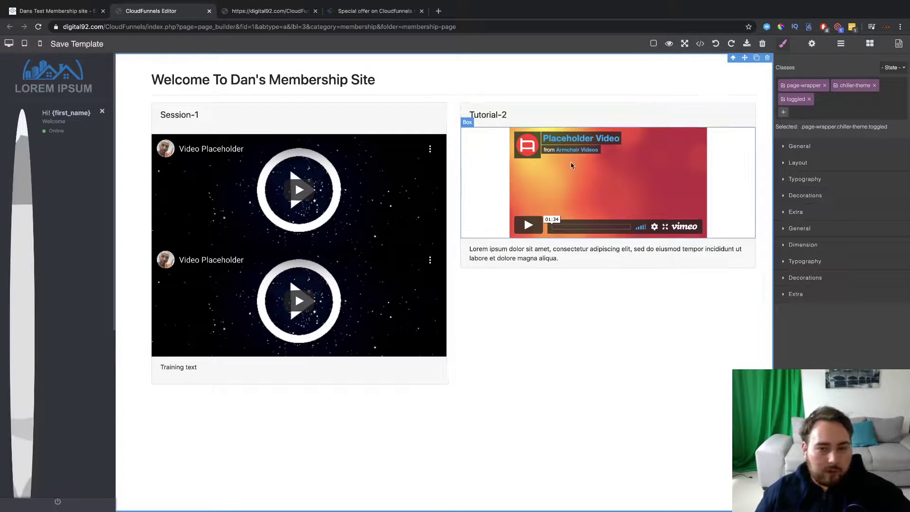
pyautogui.click(505, 122)
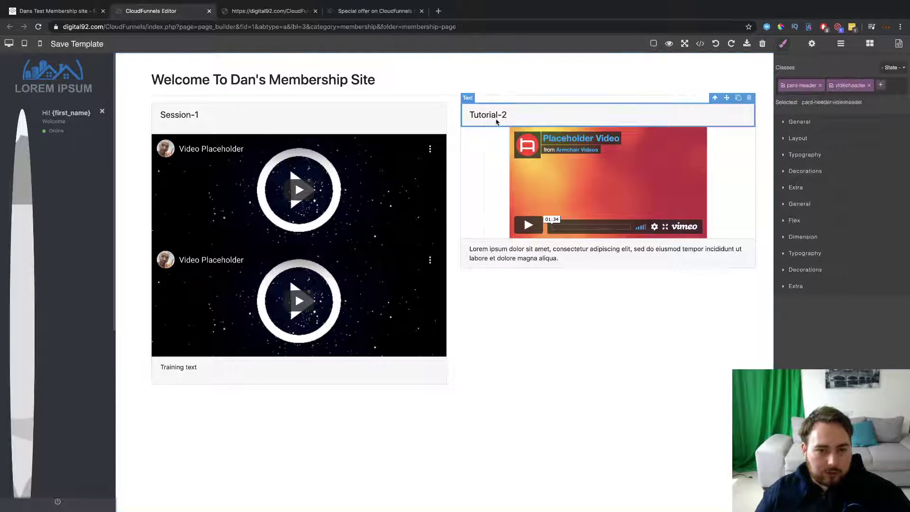
pyautogui.doubleClick(498, 115)
pyautogui.moveTo(498, 114); pyautogui.dragTo(469, 112)
pyautogui.write('Session')
pyautogui.click(655, 356)
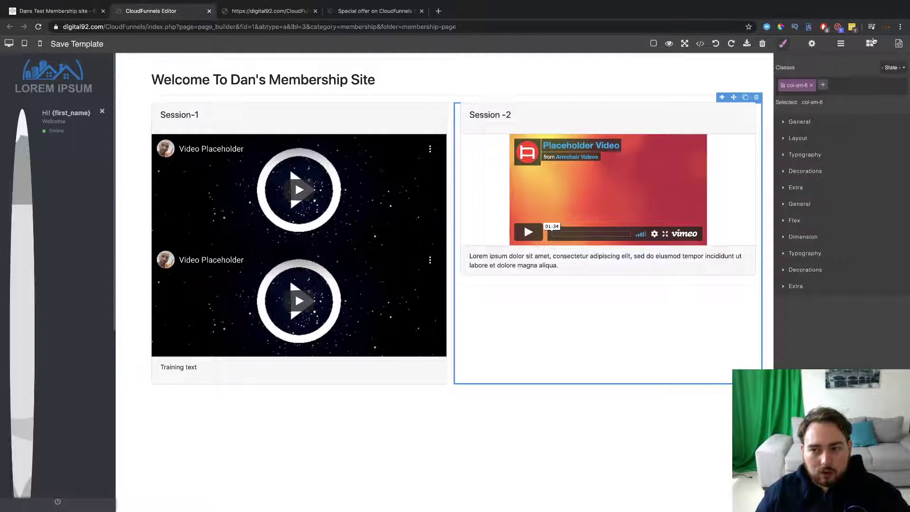
# Try adding an image block to the Session-2 card, then delete the empty image placeholder.
pyautogui.click(873, 43)
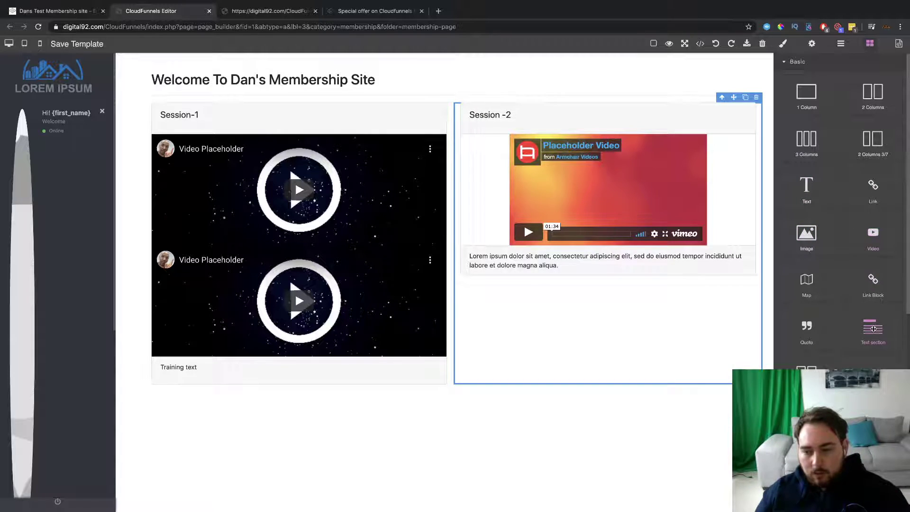
pyautogui.moveTo(806, 235); pyautogui.dragTo(617, 316)
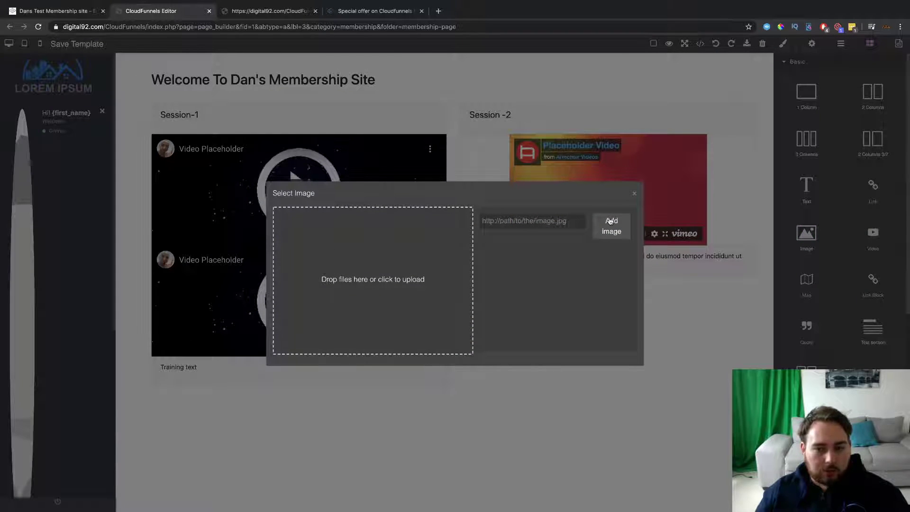
pyautogui.click(634, 194)
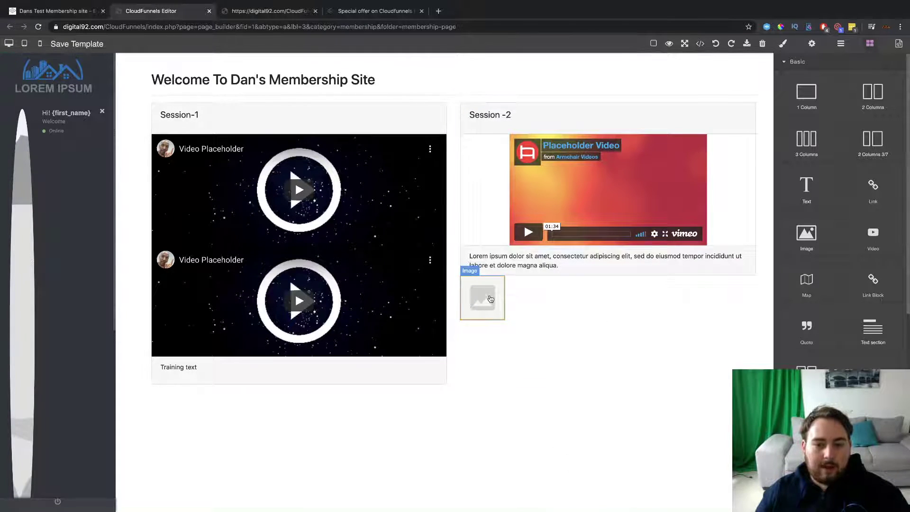
pyautogui.click(493, 298)
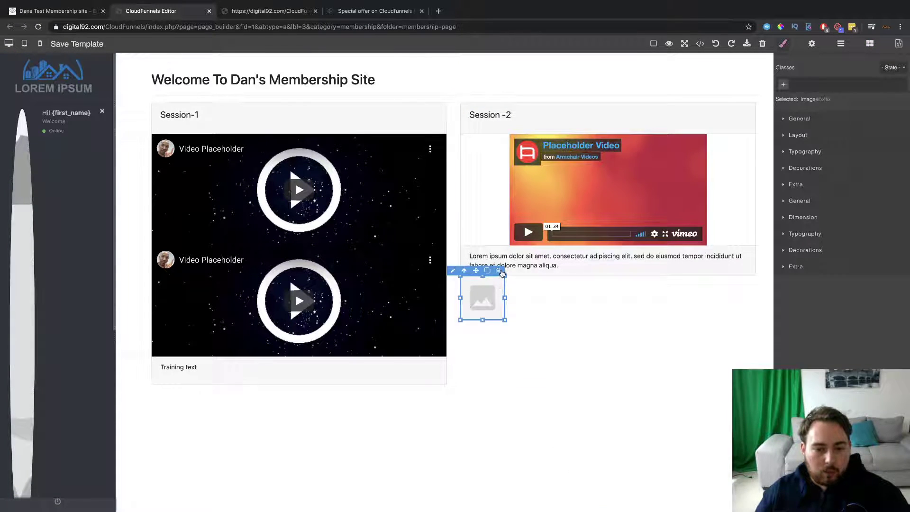
pyautogui.click(499, 270)
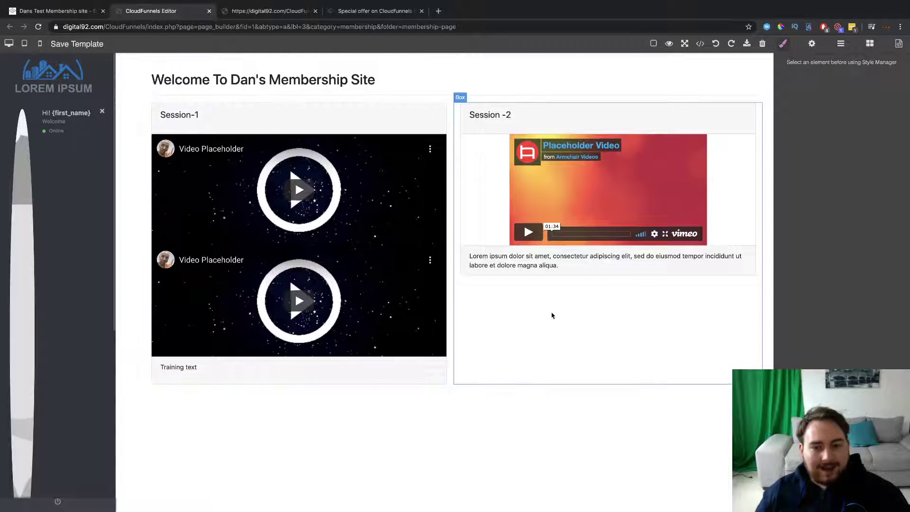
# Duplicate the Session-2 video, arrange the two videos, and delete the placeholder paragraph.
pyautogui.click(643, 192)
pyautogui.click(738, 130)
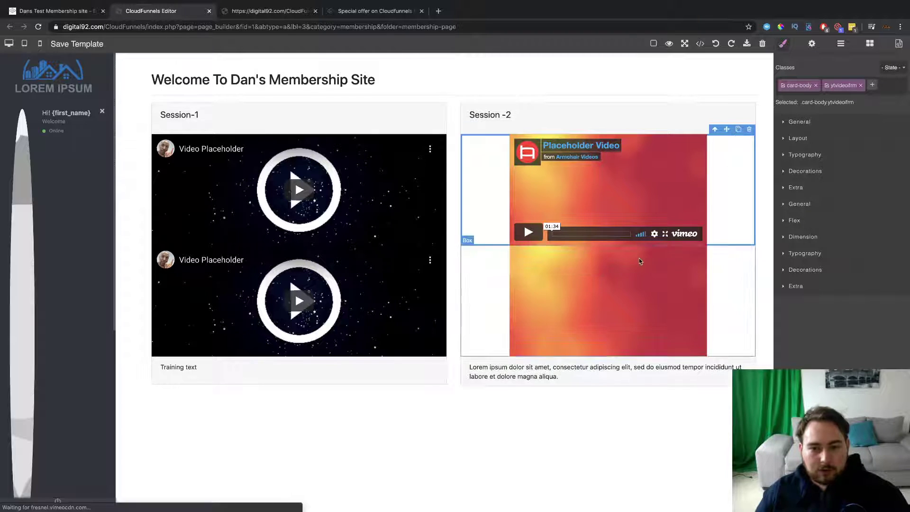
pyautogui.moveTo(728, 243); pyautogui.dragTo(618, 374)
pyautogui.click(719, 363)
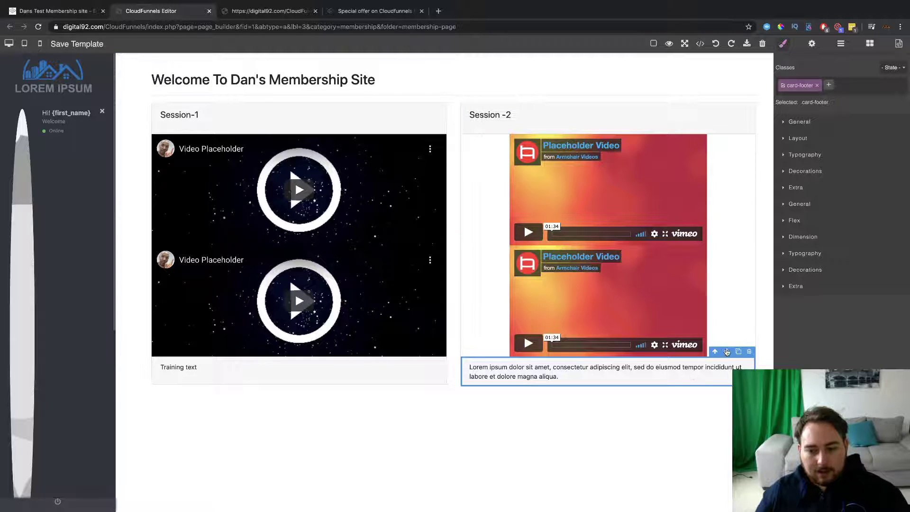
pyautogui.moveTo(726, 351); pyautogui.dragTo(716, 280)
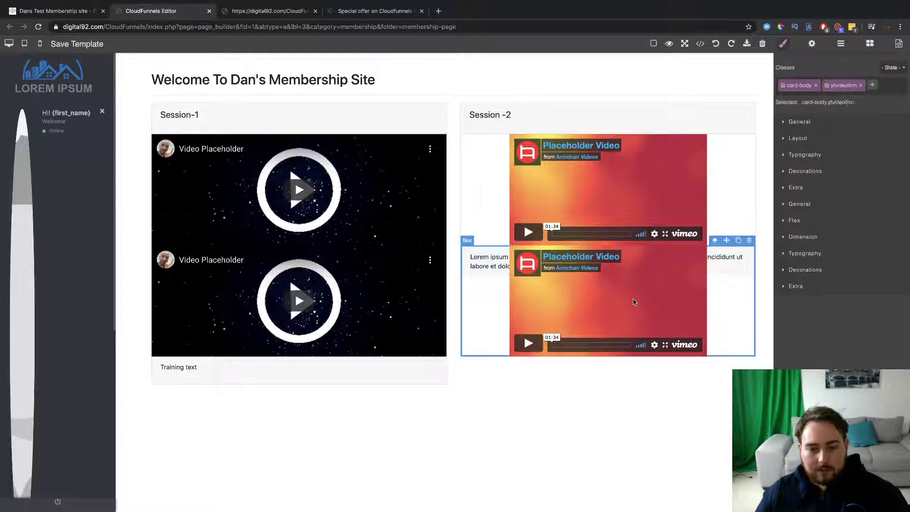
pyautogui.click(692, 436)
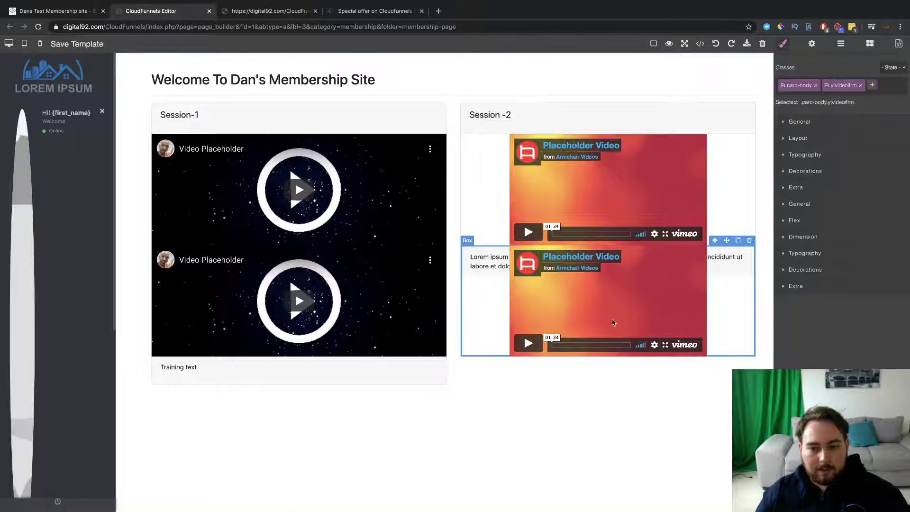
pyautogui.click(670, 209)
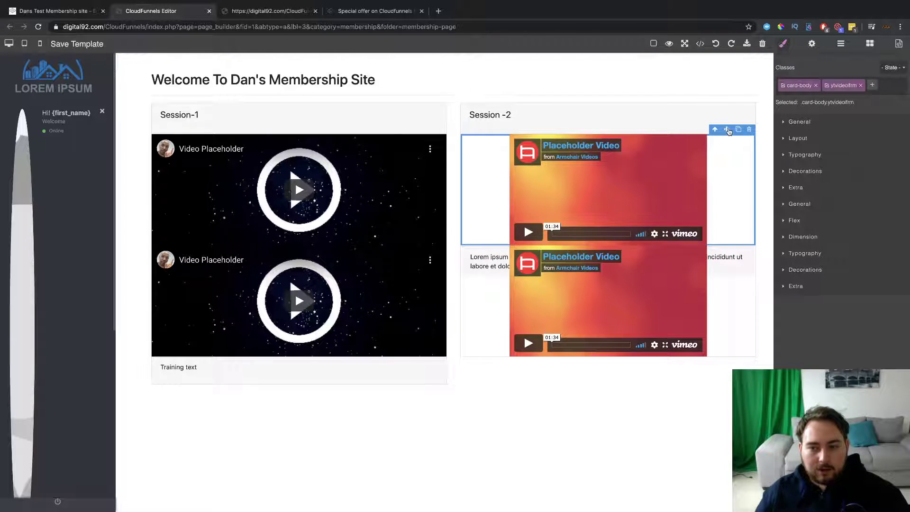
pyautogui.moveTo(726, 129); pyautogui.dragTo(534, 379)
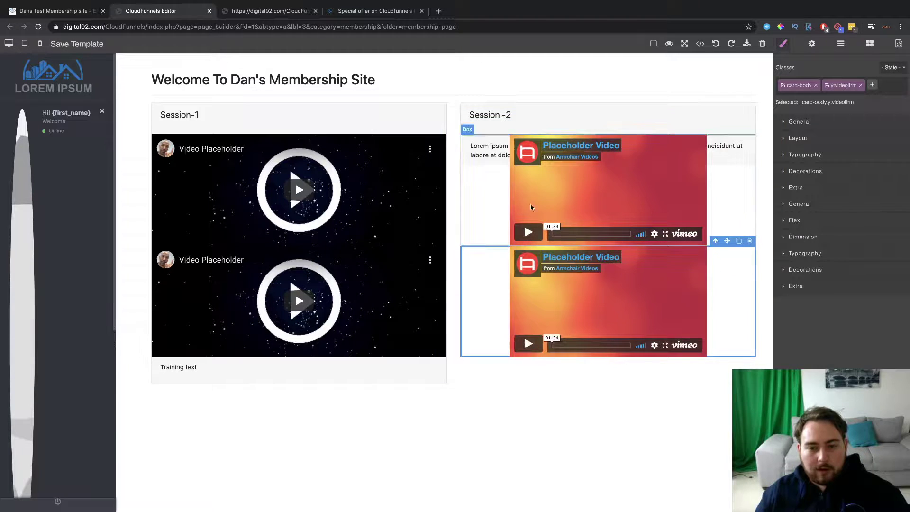
pyautogui.click(730, 149)
pyautogui.click(749, 131)
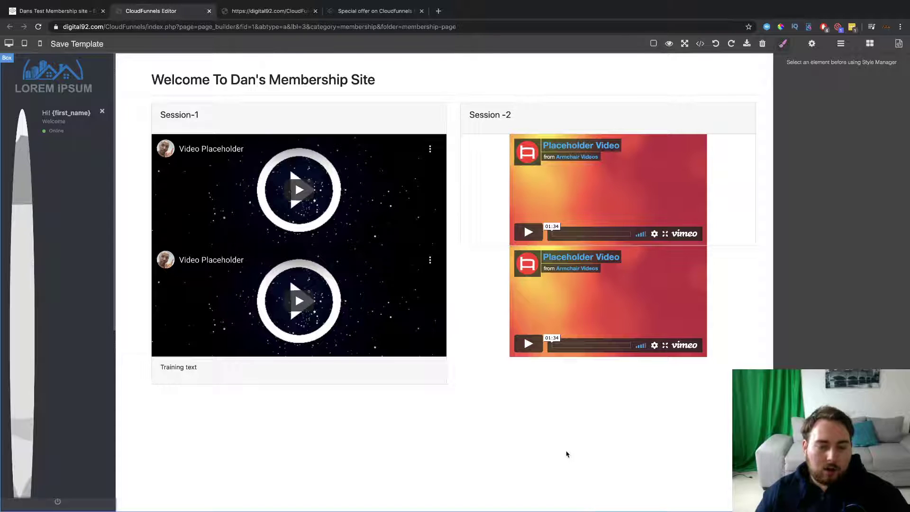
# Open the settings and Style Manager for the first Session-2 video block.
pyautogui.click(496, 209)
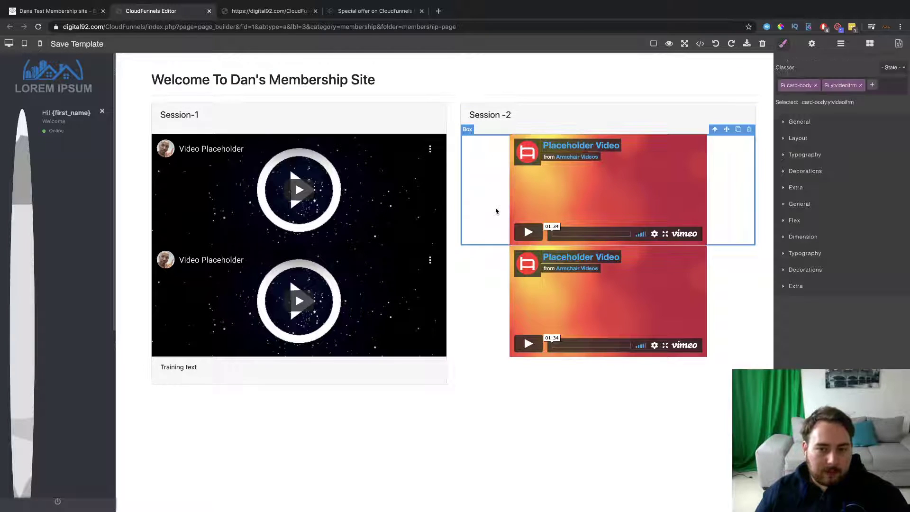
pyautogui.click(805, 129)
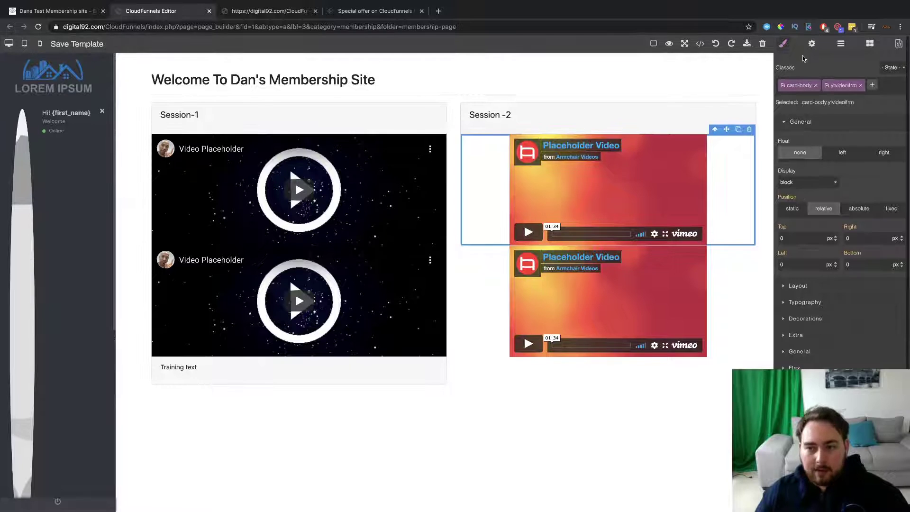
pyautogui.click(870, 47)
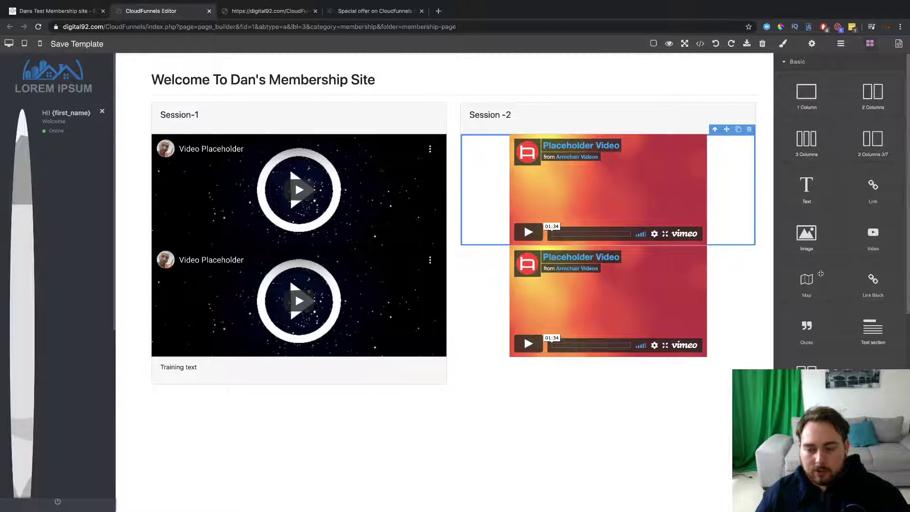
pyautogui.click(810, 44)
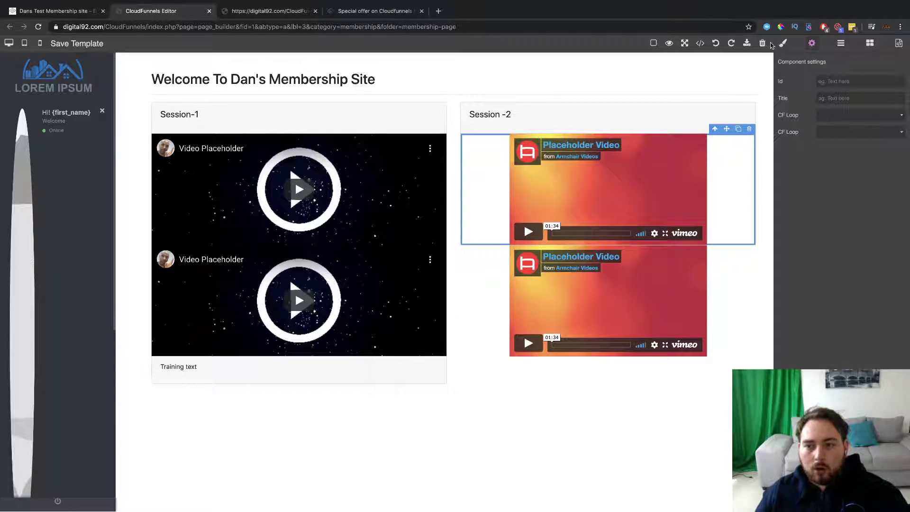
pyautogui.click(783, 44)
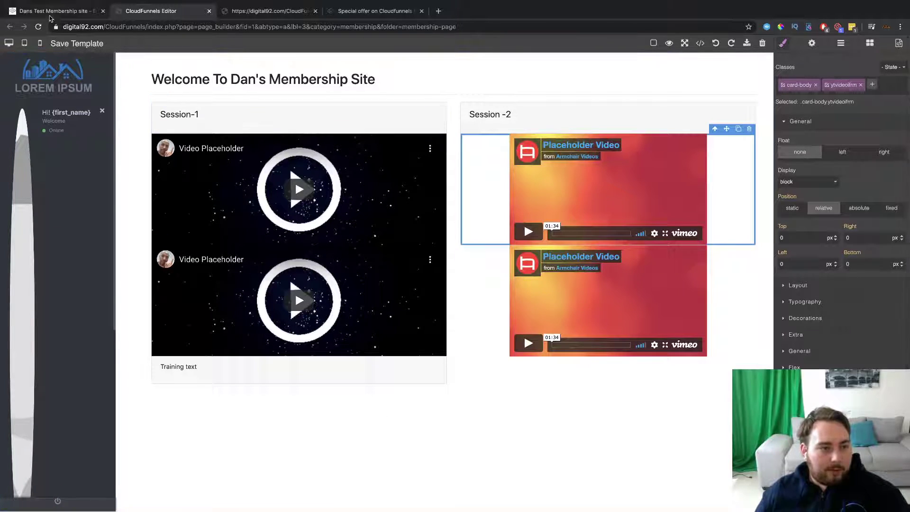
# Apply the Forgot Password-1 template to the Forgot Password page.
pyautogui.hotkey('ctrl', 'shift', 'Tab')
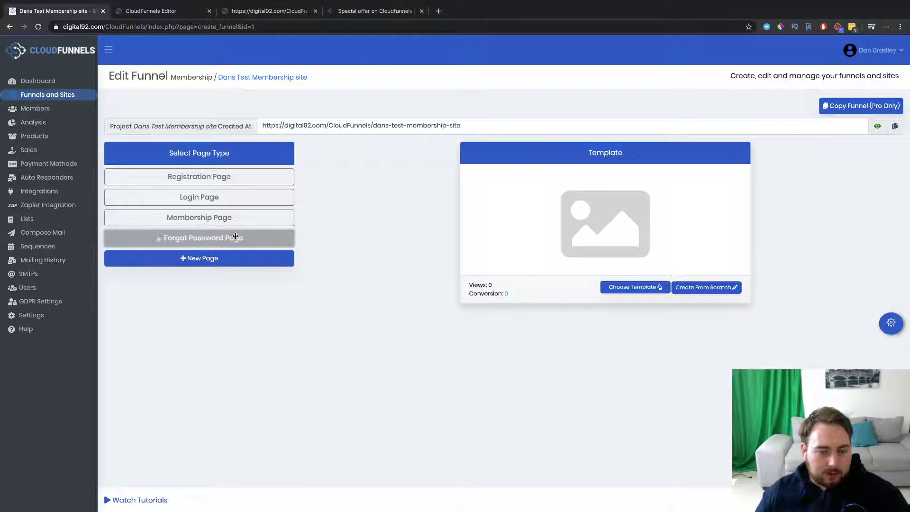
pyautogui.click(633, 287)
pyautogui.moveTo(349, 298)
pyautogui.click(243, 255)
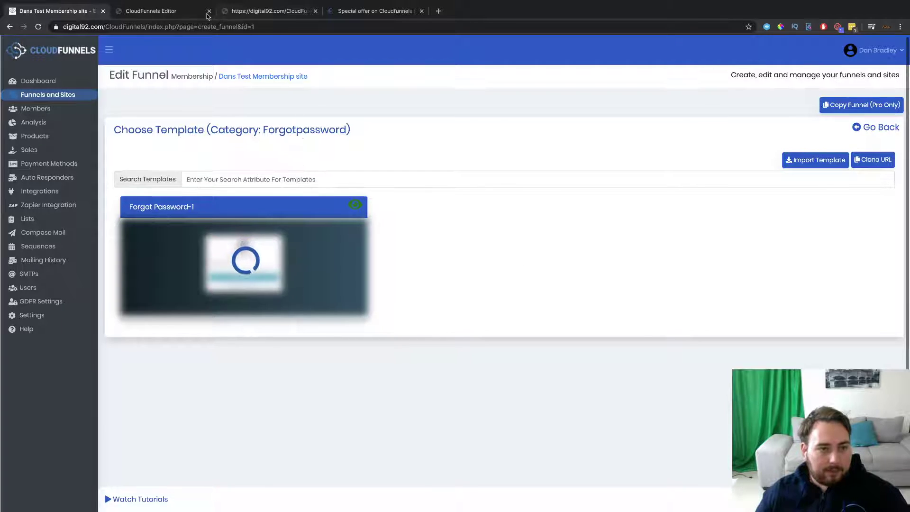
# Save the membership page template and return to the Edit Funnel page.
pyautogui.click(135, 10)
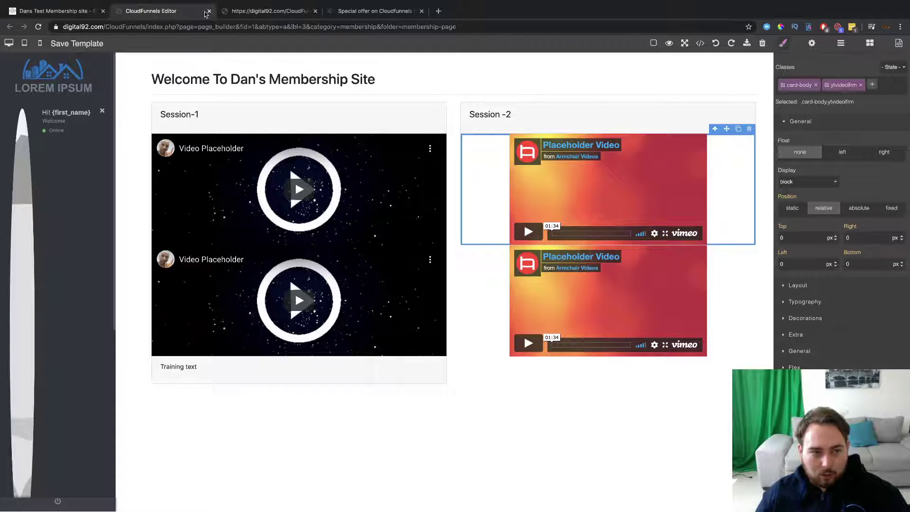
pyautogui.click(90, 45)
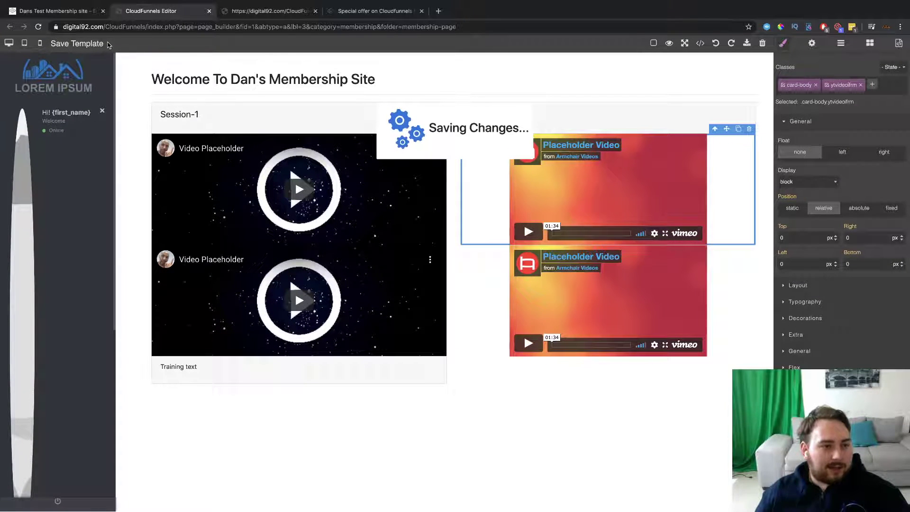
pyautogui.click(52, 11)
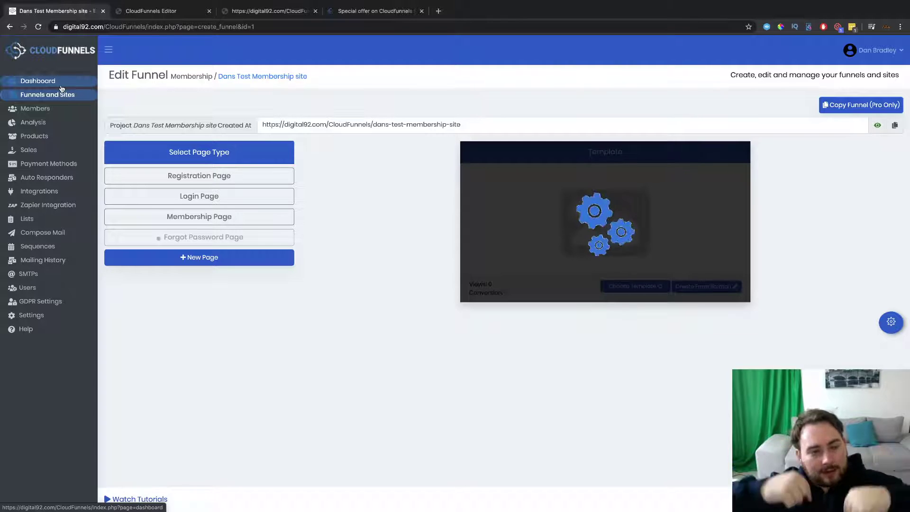
# Show the 'Special offer on Cloudfunnels' page scrolled down to Bonus #1 WP Copysites.
pyautogui.click(393, 10)
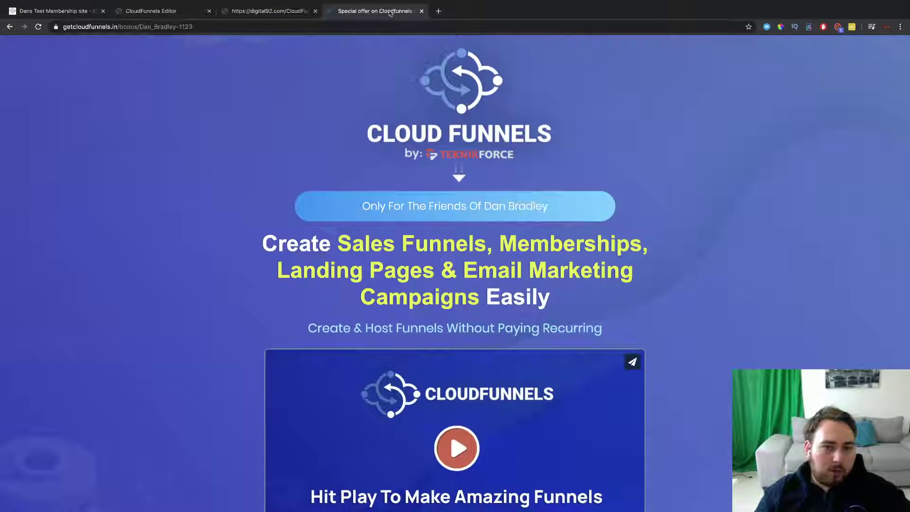
pyautogui.scroll(-3, 337, 236)
pyautogui.scroll(-20, 337, 243)
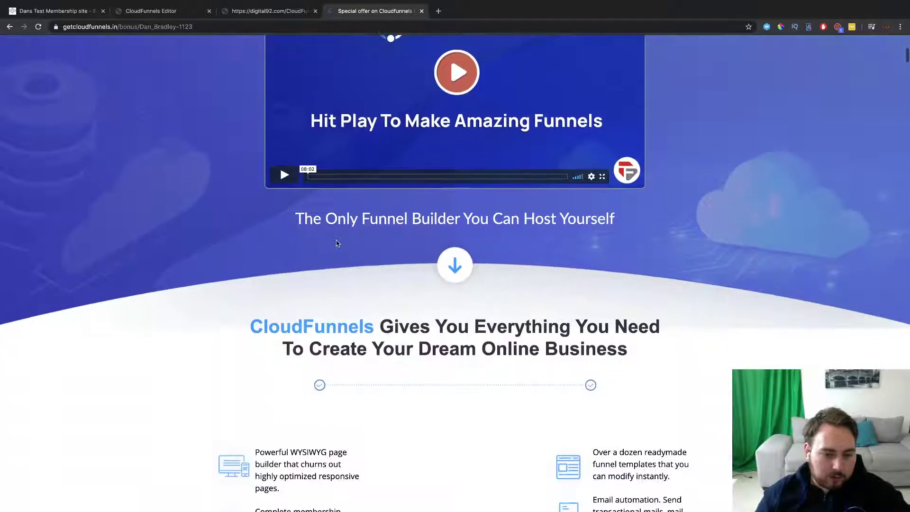
pyautogui.scroll(-3, 336, 246)
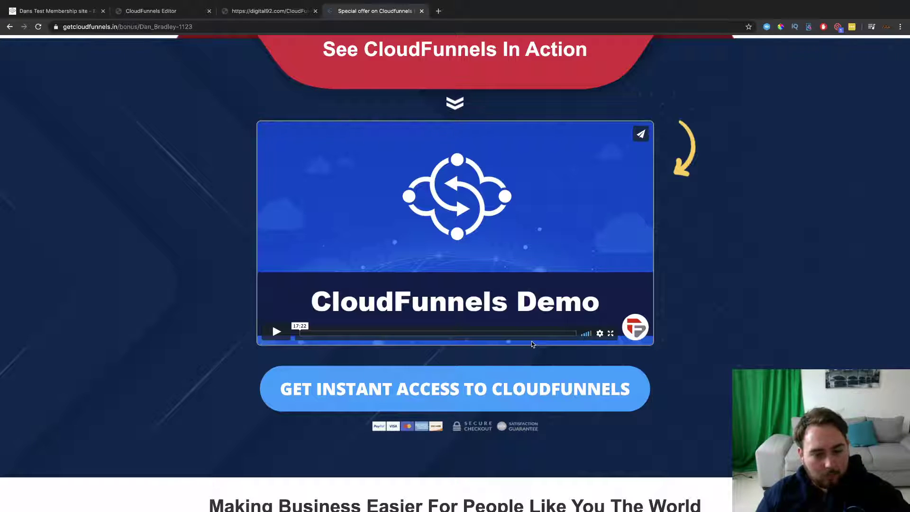
pyautogui.scroll(-12, 531, 340)
pyautogui.scroll(-20, 501, 336)
pyautogui.scroll(-20, 500, 338)
pyautogui.scroll(-20, 500, 340)
pyautogui.scroll(-20, 501, 340)
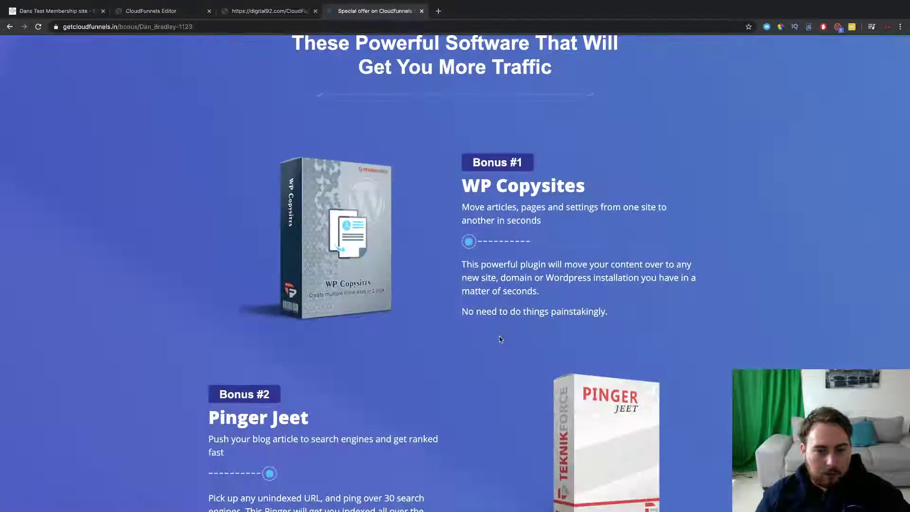
# Scroll past the WP Copysites bonus to Bonus #7 Keywords Goldmine Jeet and the instant-access offer.
pyautogui.scroll(2, 500, 340)
pyautogui.scroll(-3, 500, 340)
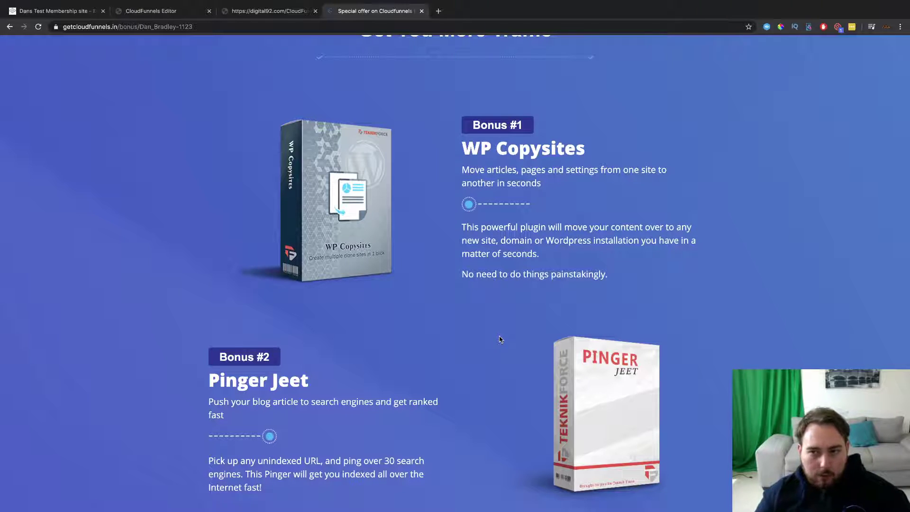
pyautogui.scroll(-3, 500, 340)
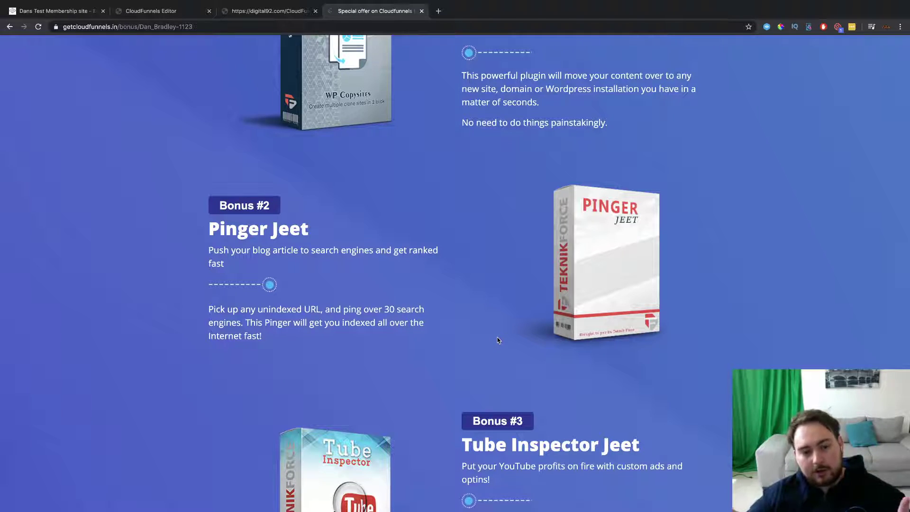
pyautogui.scroll(-4, 502, 339)
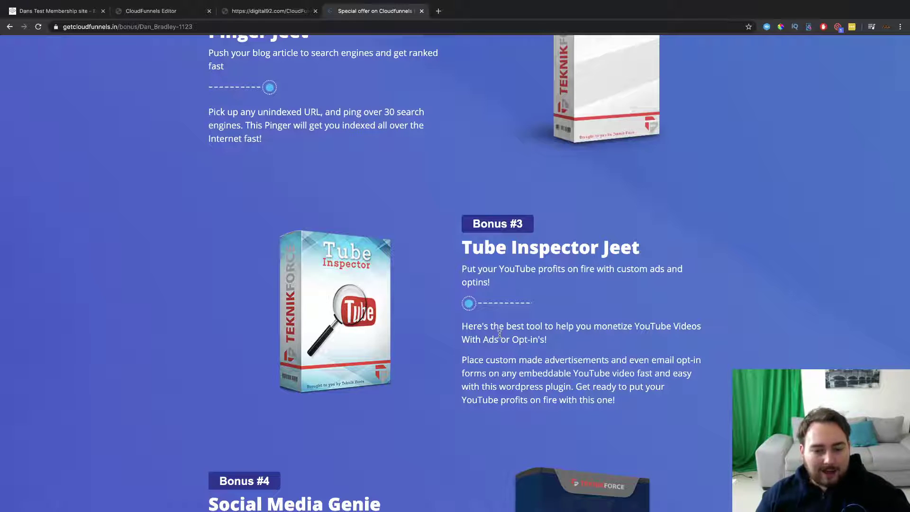
pyautogui.scroll(-6, 500, 335)
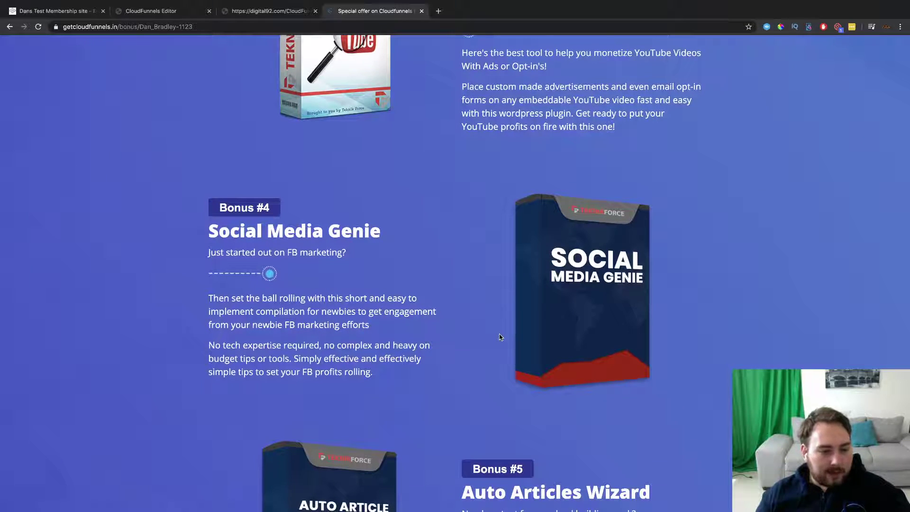
pyautogui.scroll(-2, 500, 337)
pyautogui.scroll(-5, 500, 337)
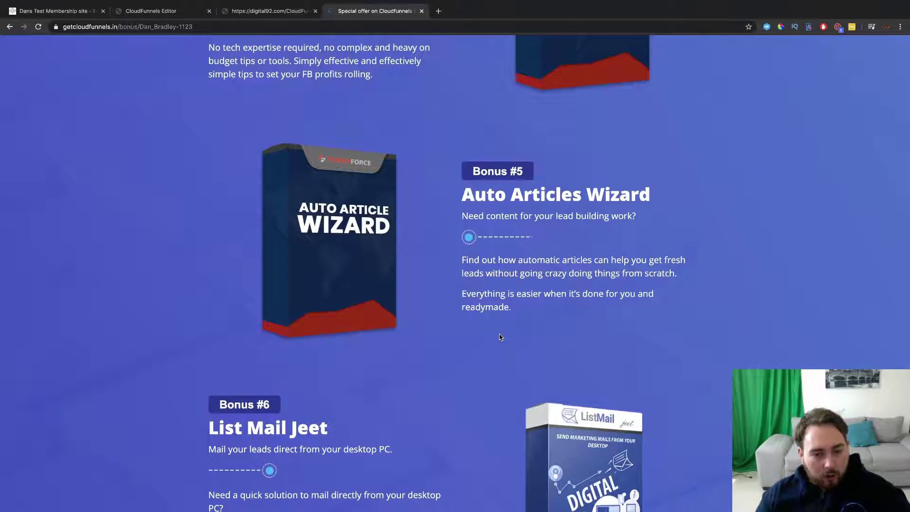
pyautogui.scroll(-5, 499, 337)
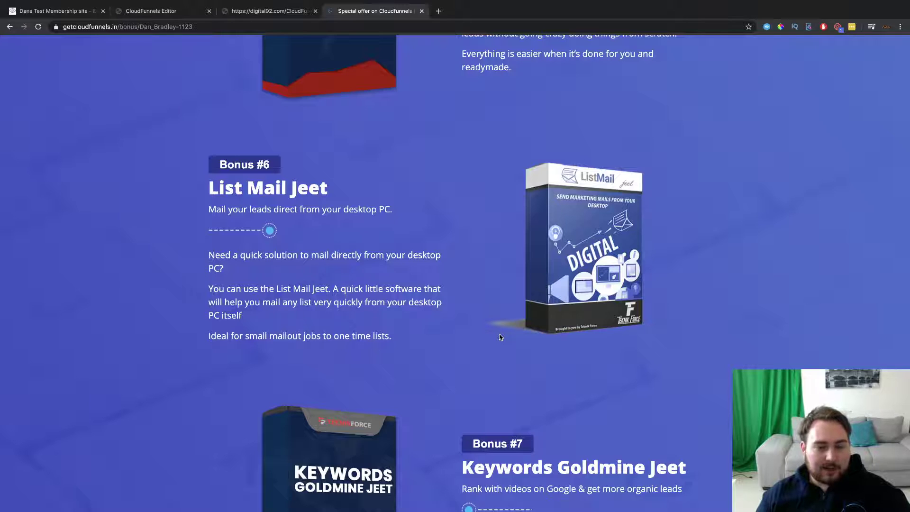
pyautogui.scroll(-7, 499, 337)
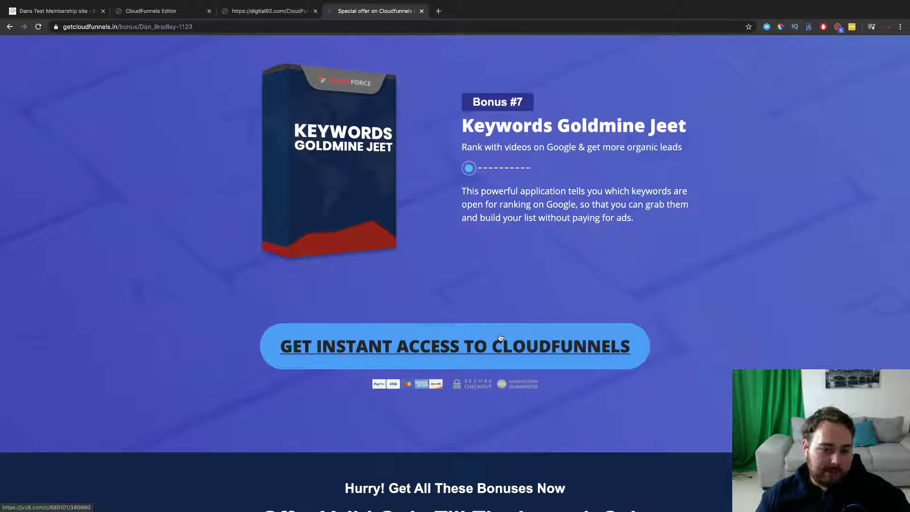
# Scroll down to the bonus page footer, then back up to the top.
pyautogui.scroll(-3, 499, 337)
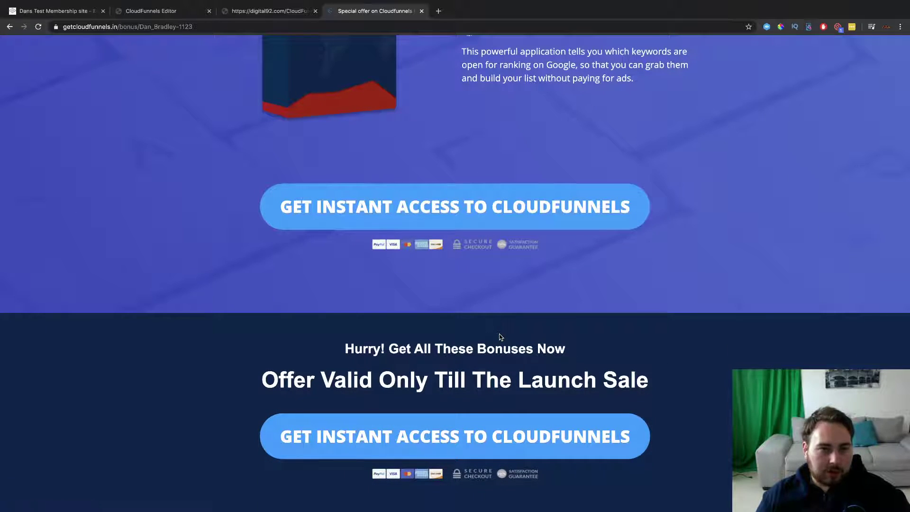
pyautogui.scroll(-2, 500, 337)
pyautogui.scroll(1, 500, 341)
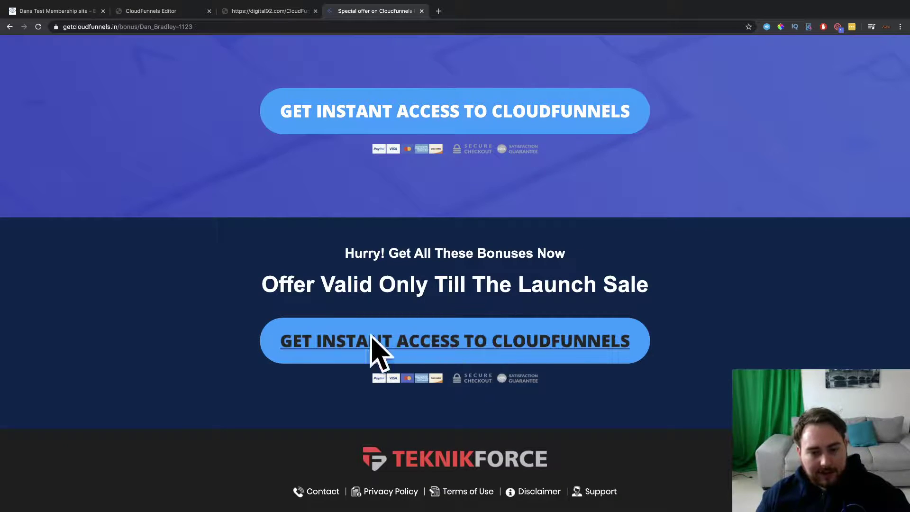
pyautogui.scroll(20, 436, 334)
pyautogui.scroll(20, 439, 336)
pyautogui.scroll(2, 433, 345)
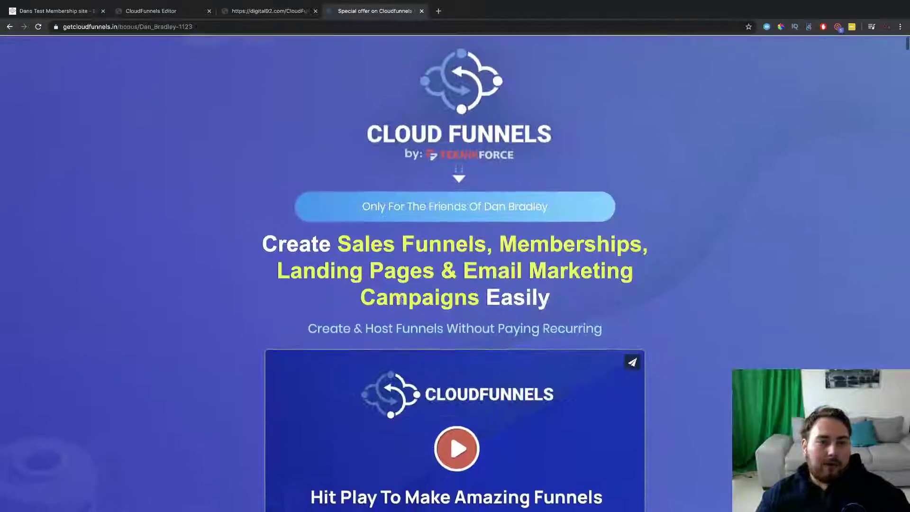
# Switch back to the CloudFunnels membership page editor, then return to the funnel's page list.
pyautogui.click(267, 11)
pyautogui.click(147, 15)
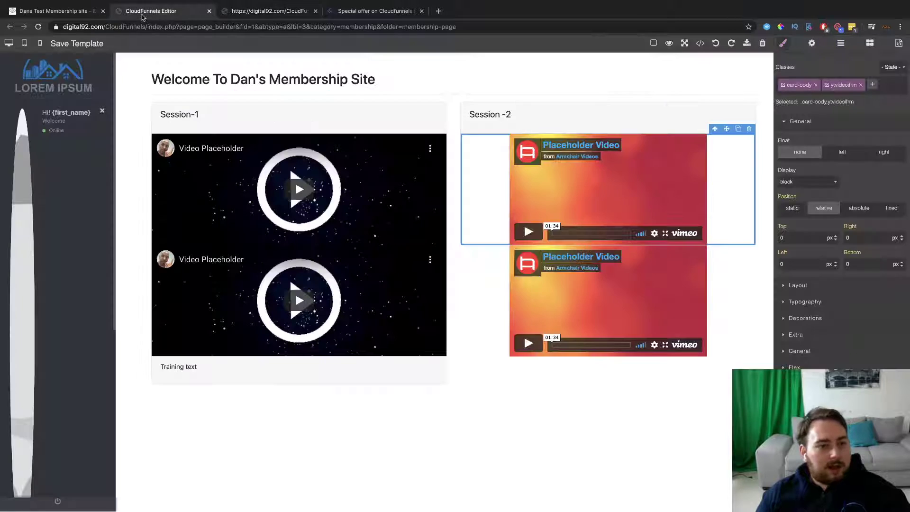
pyautogui.click(46, 12)
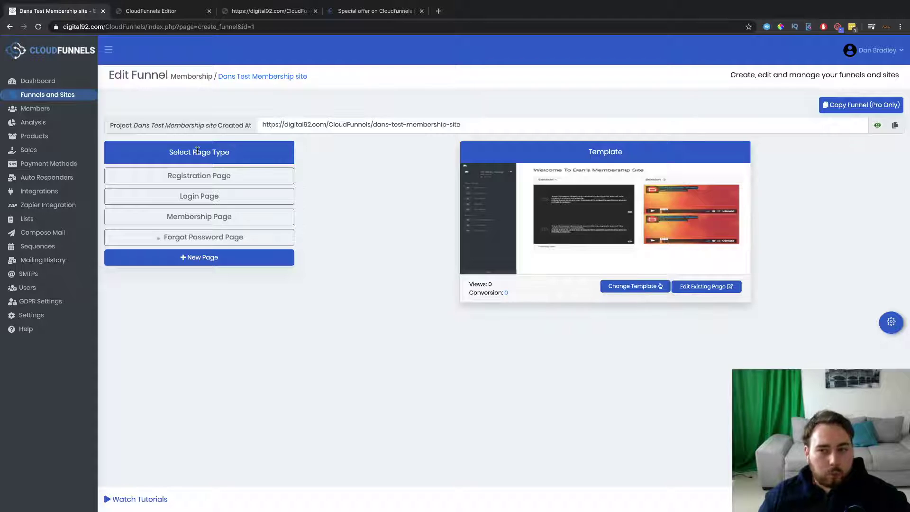
pyautogui.click(893, 322)
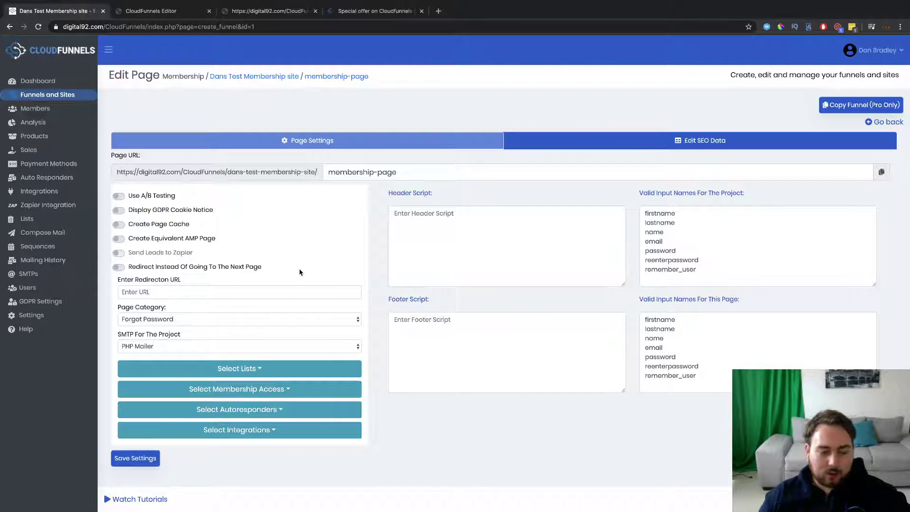
pyautogui.scroll(-1, 297, 272)
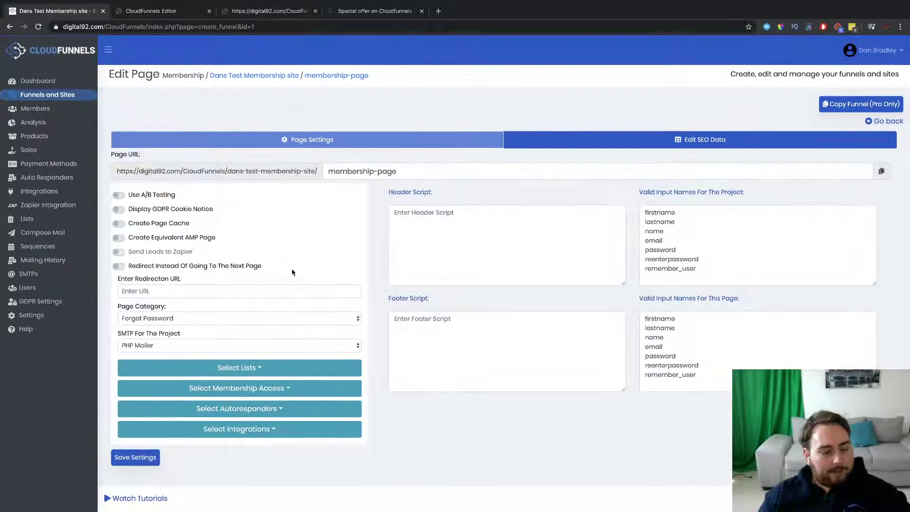